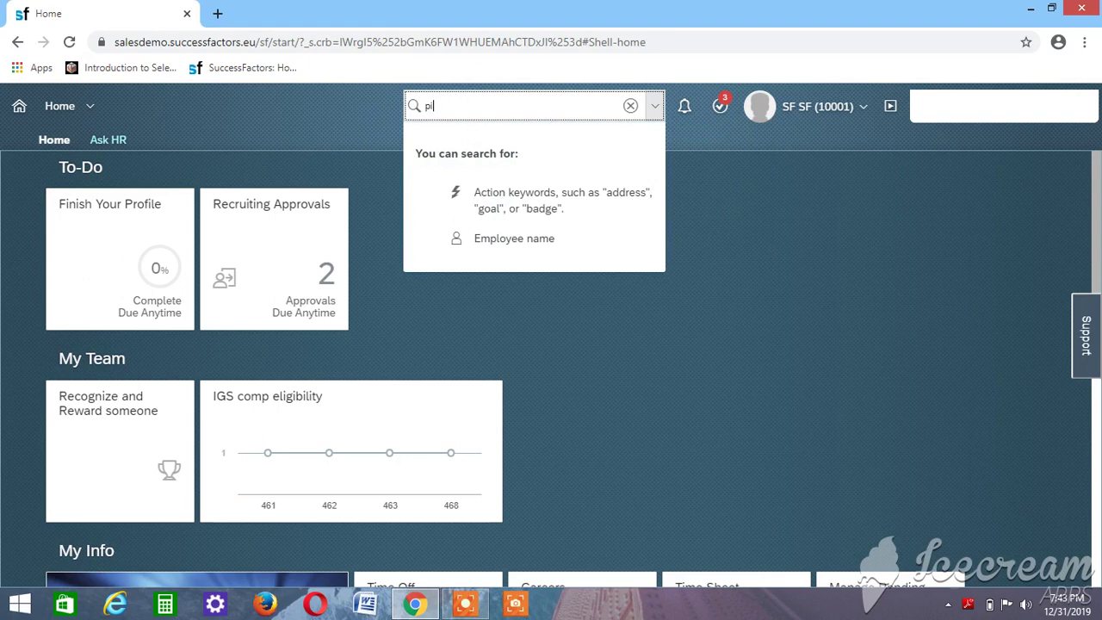
In the Picklist Center, start a new picklist with code Test_AK_State and name State.
type("t")
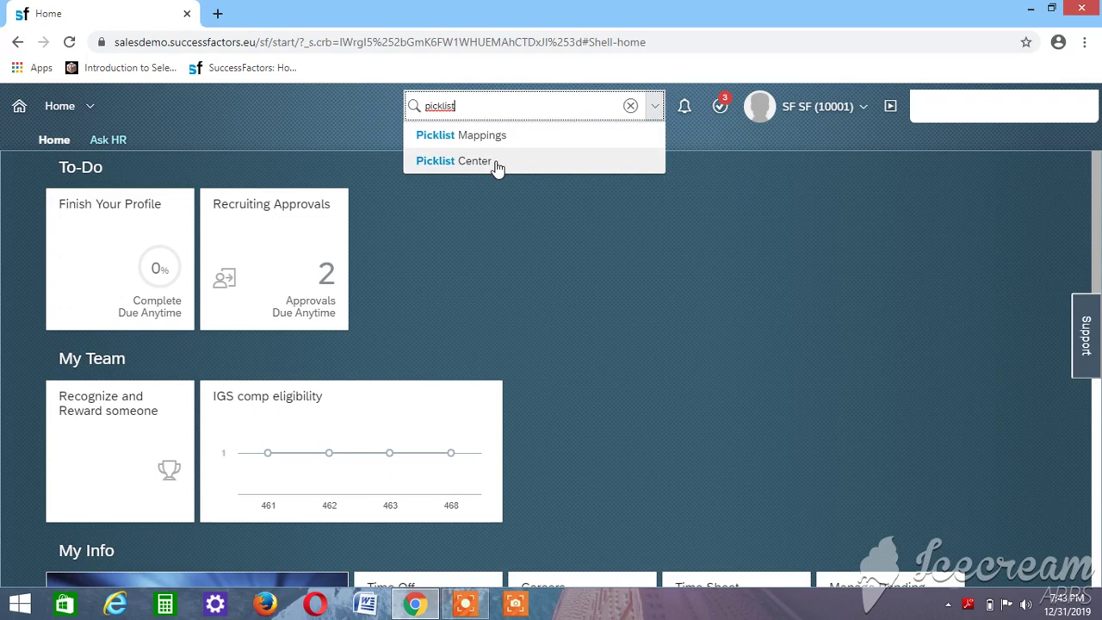
left_click(496, 164)
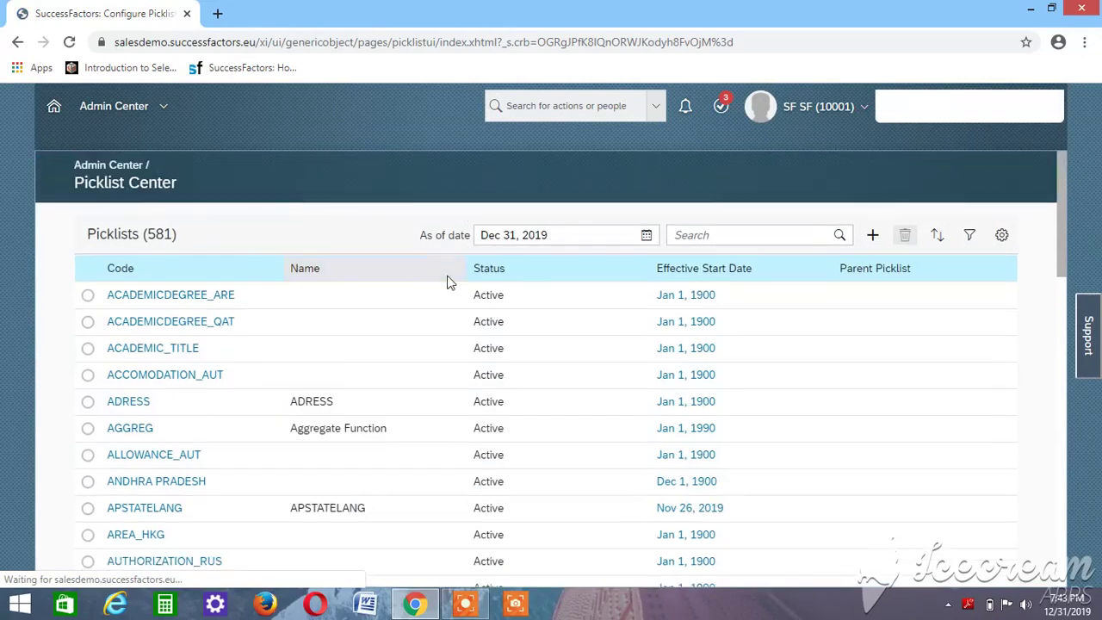
left_click(873, 235)
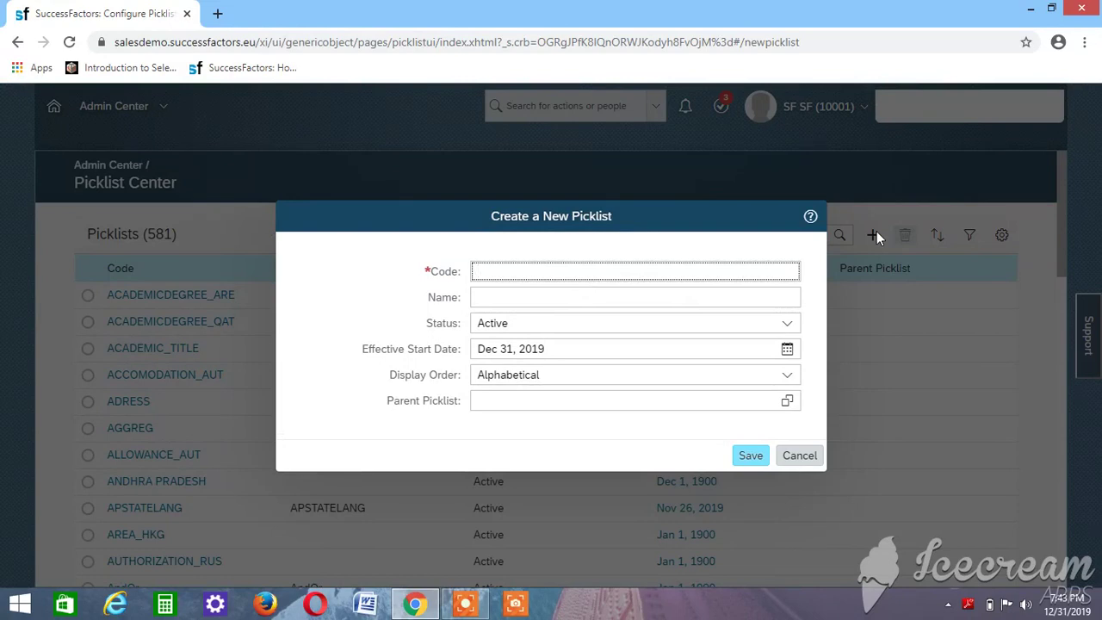
type("Test_AK_State")
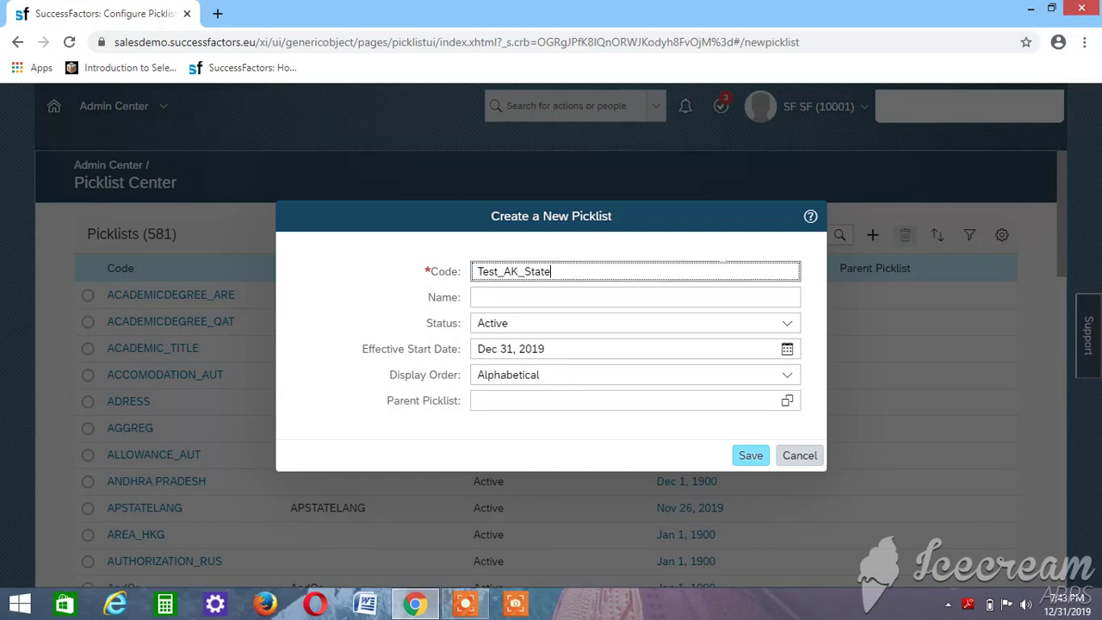
left_click(594, 301)
type("State")
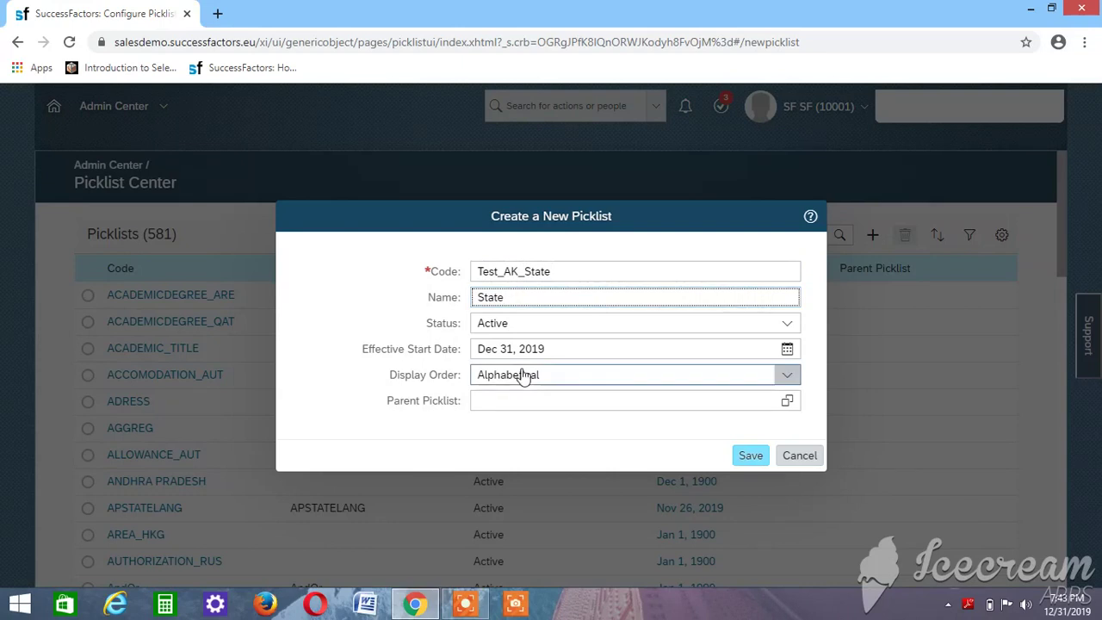
Set the new picklist's effective start date to Feb 1, 1900.
left_click(785, 353)
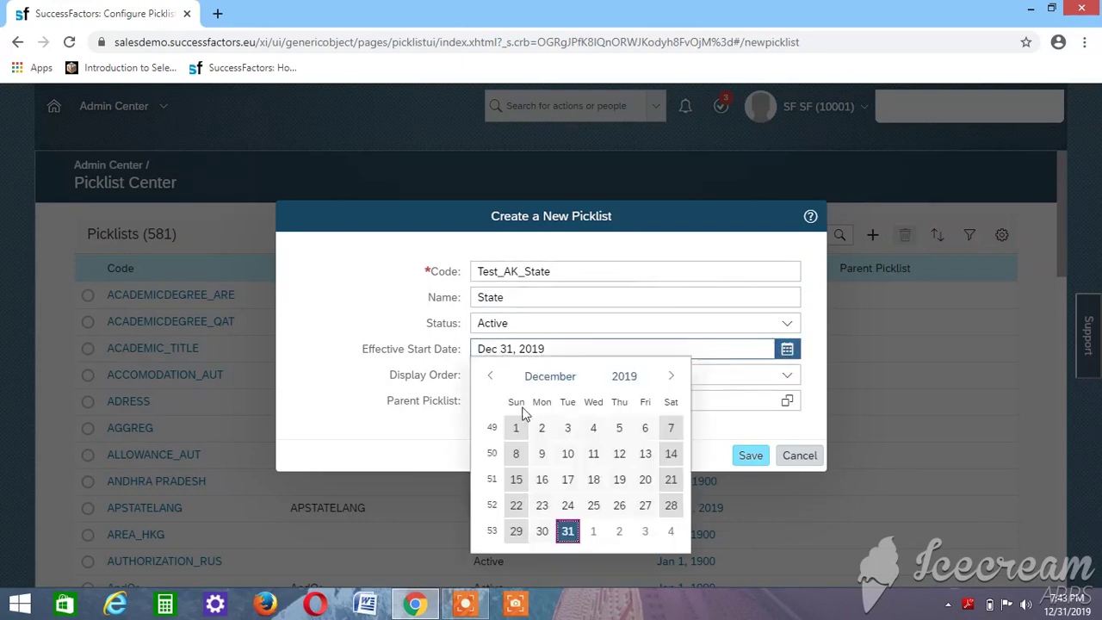
left_click(621, 377)
left_click(490, 377)
left_click(492, 378)
left_click(491, 378)
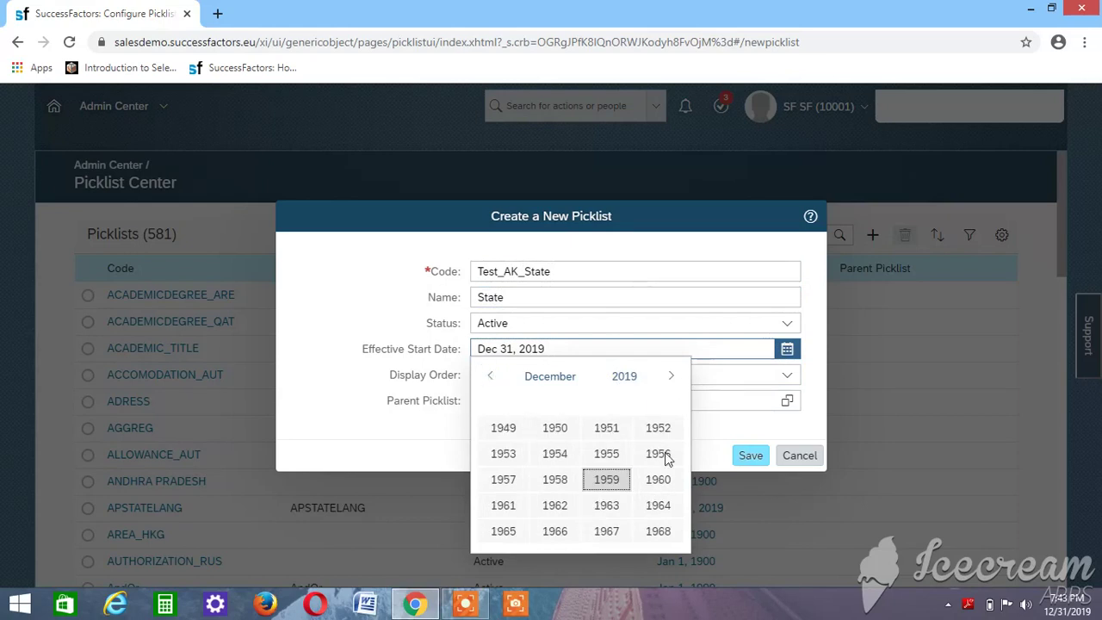
left_click(667, 378)
left_click(667, 378)
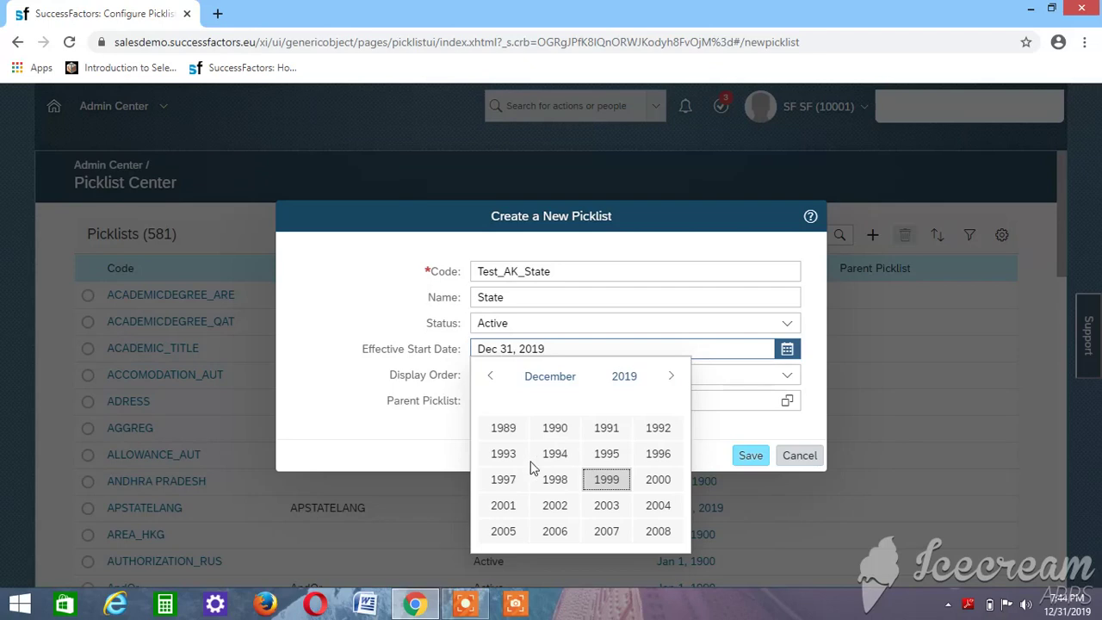
left_click(494, 381)
left_click(493, 381)
left_click(491, 378)
left_click(491, 379)
left_click(493, 380)
left_click(659, 482)
left_click(551, 381)
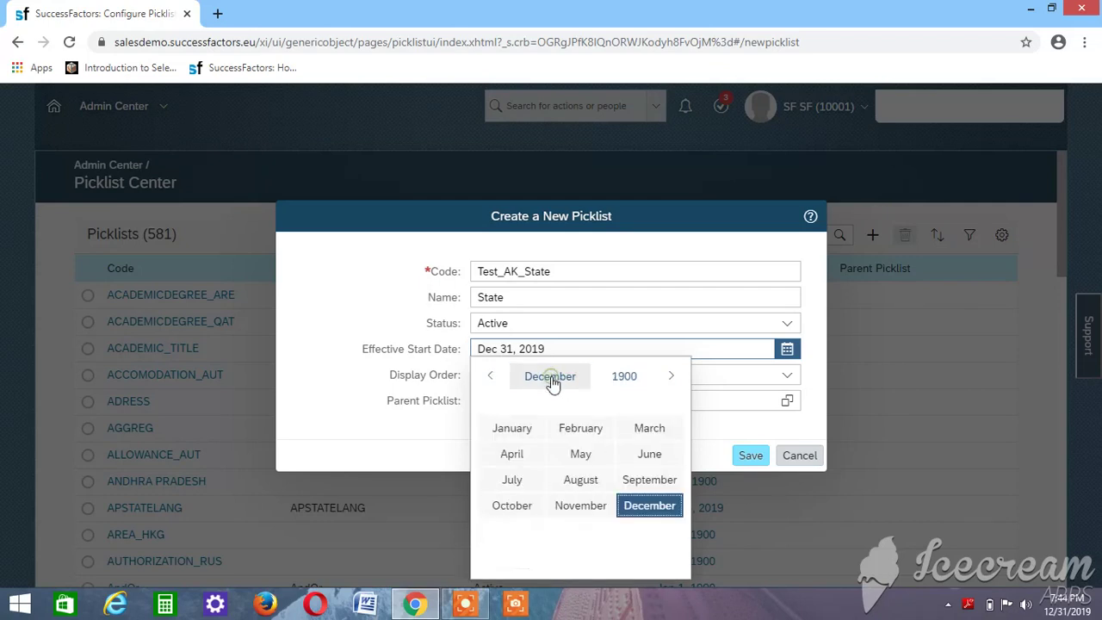
left_click(521, 433)
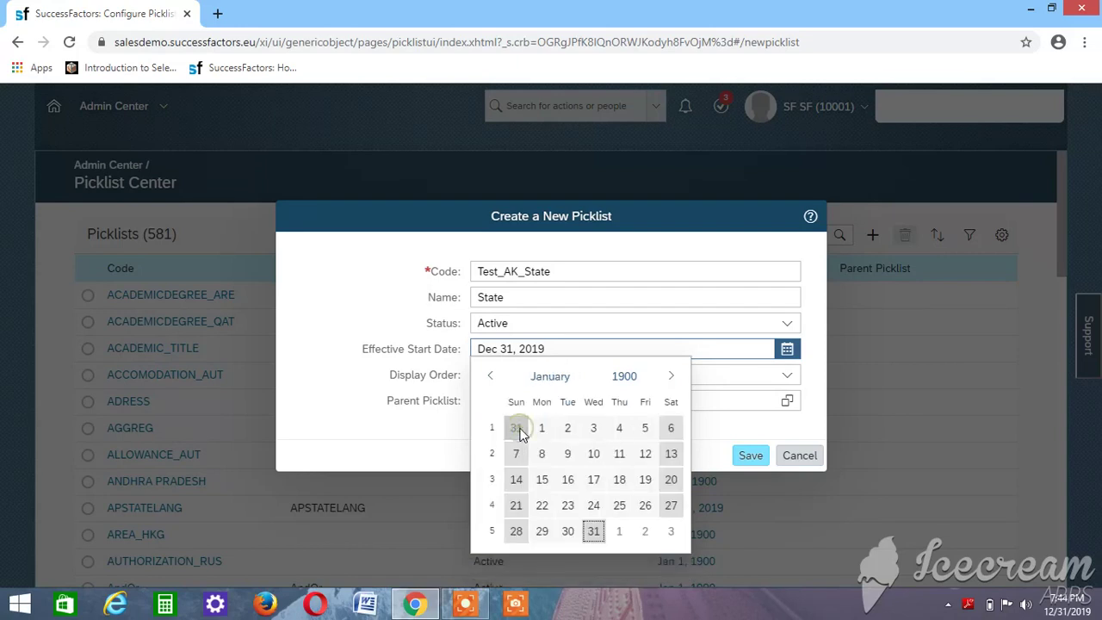
left_click(618, 531)
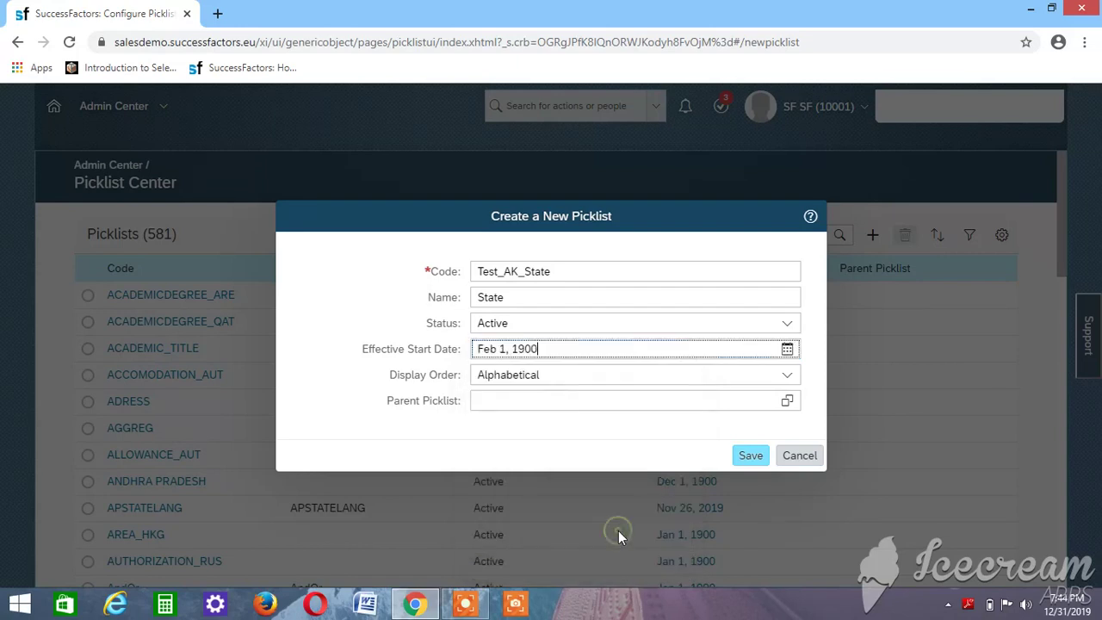
Correct the month of the effective start date so it reads Jan 1, 1900.
left_click(495, 349)
key("BackSpace")
key("BackSpace")
key("BackSpace")
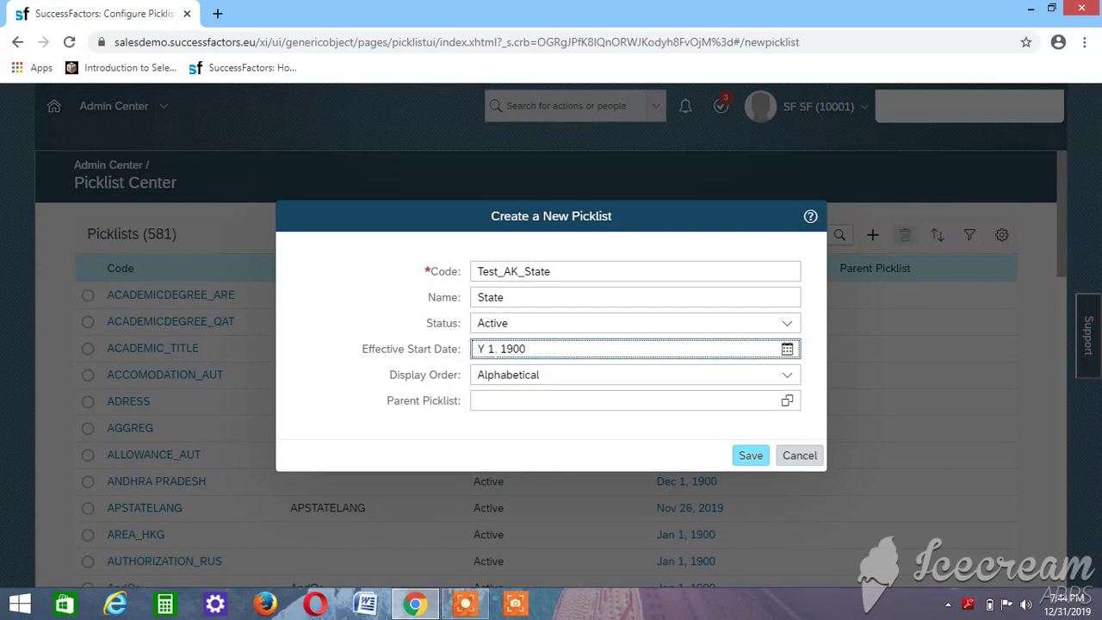
type("Jan")
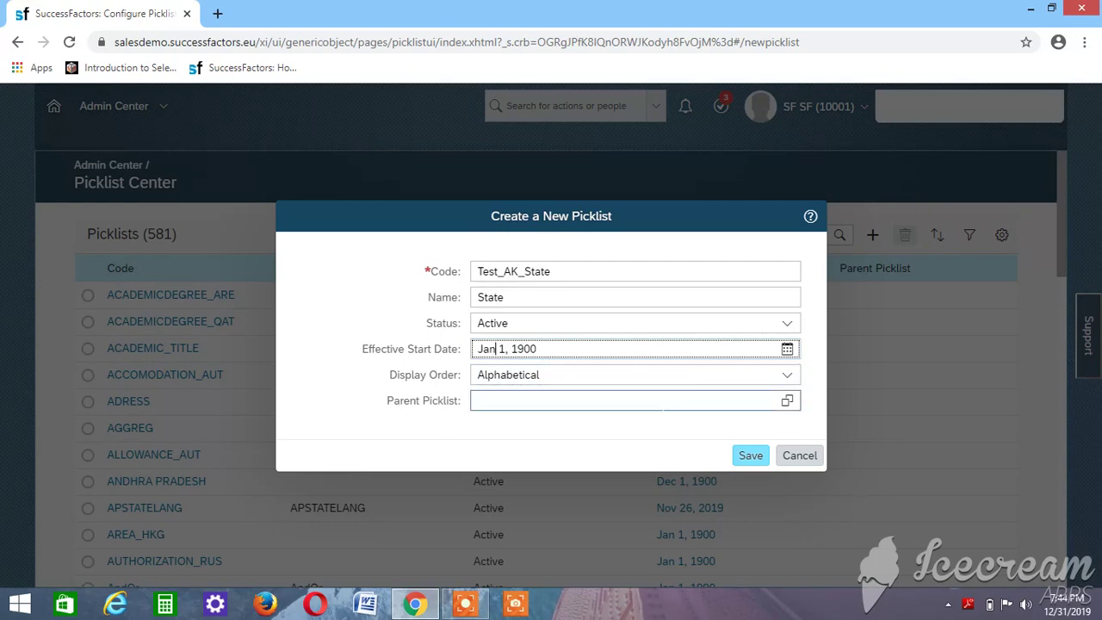
Change the new picklist's code to Test_AK_State1 and save the picklist.
left_click(754, 457)
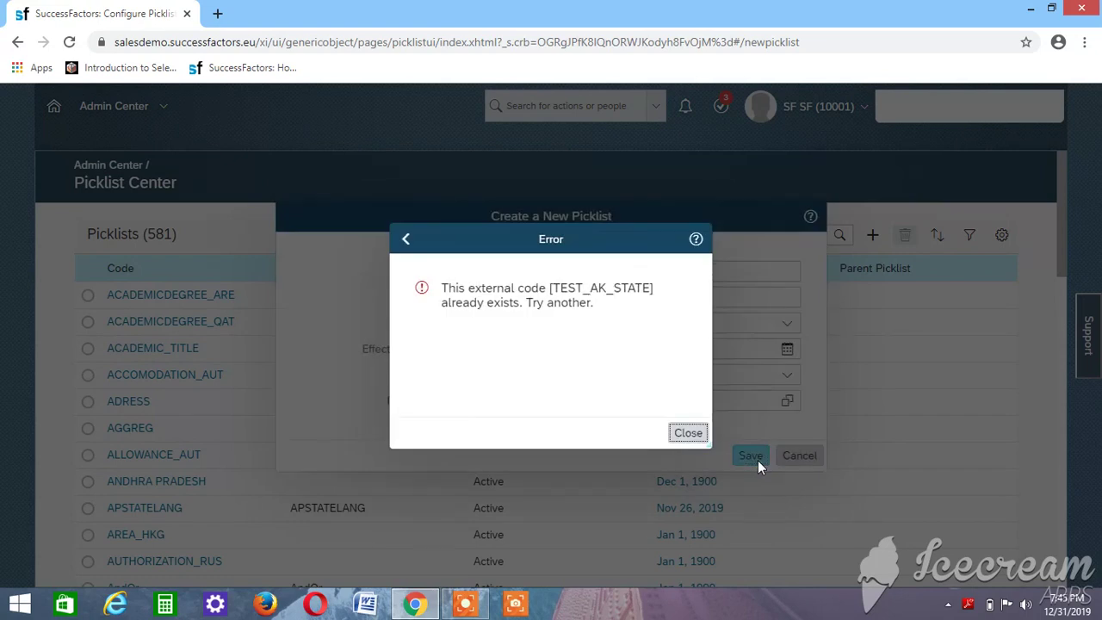
left_click(688, 435)
left_click(555, 269)
type("1")
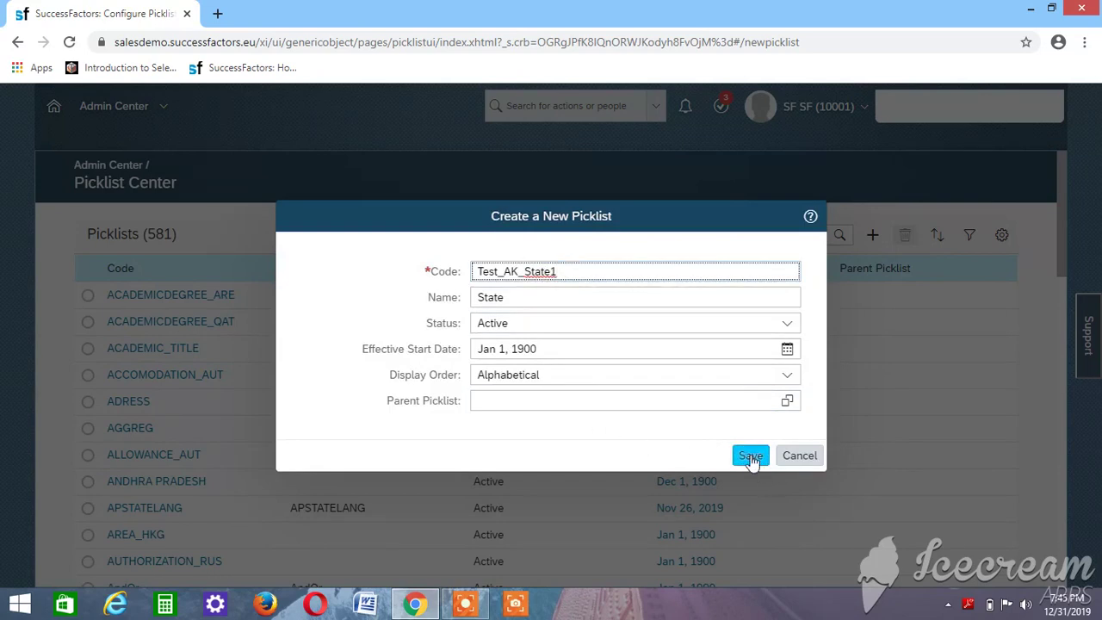
left_click(750, 456)
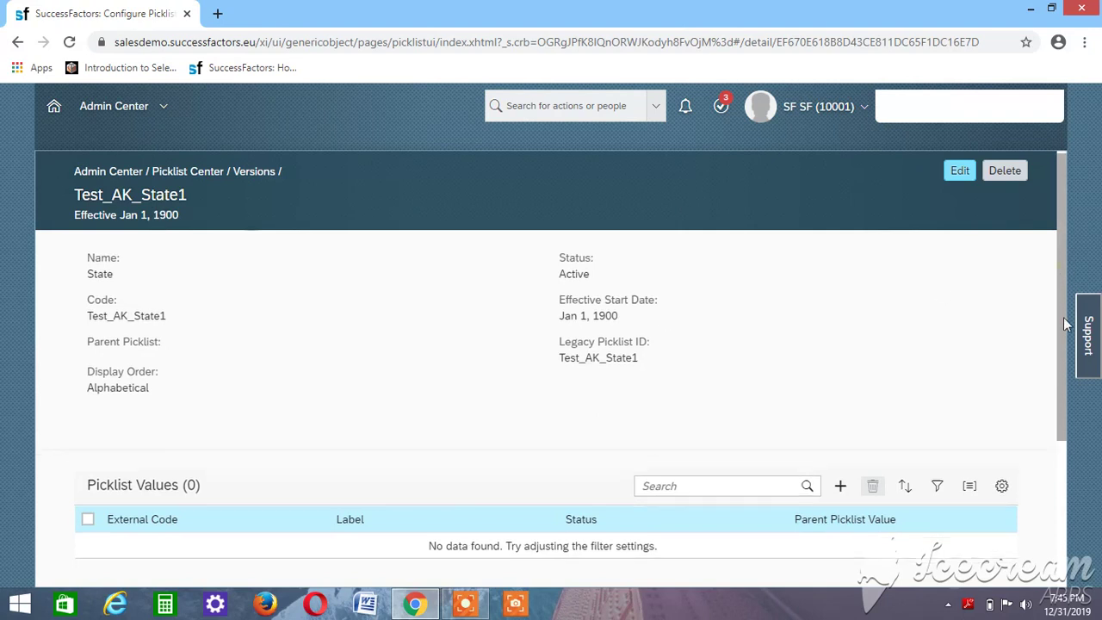
Start a new value in the Test_AK_State1 picklist with external code Test_Ak_Karnataka.
scroll(1060, 273, "down", 3)
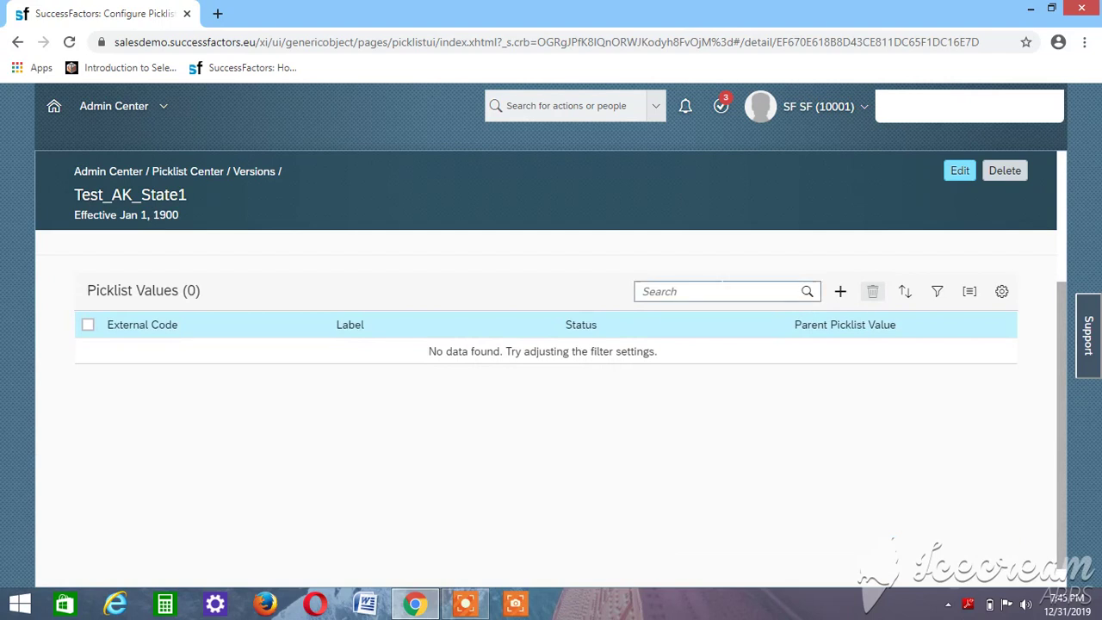
left_click(843, 301)
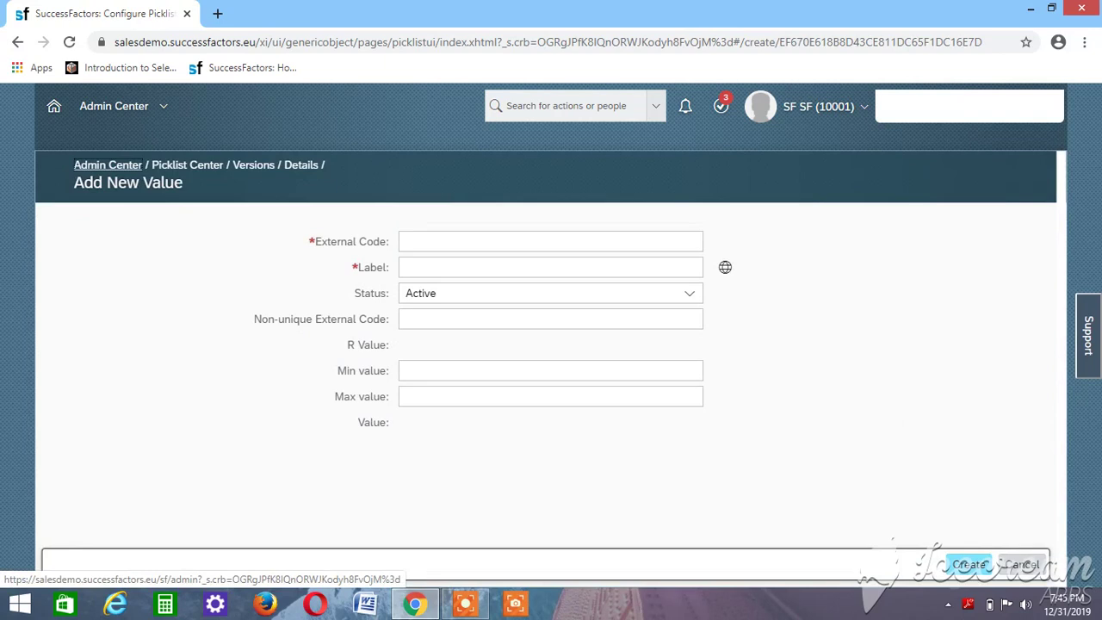
left_click(525, 243)
type("Test_State")
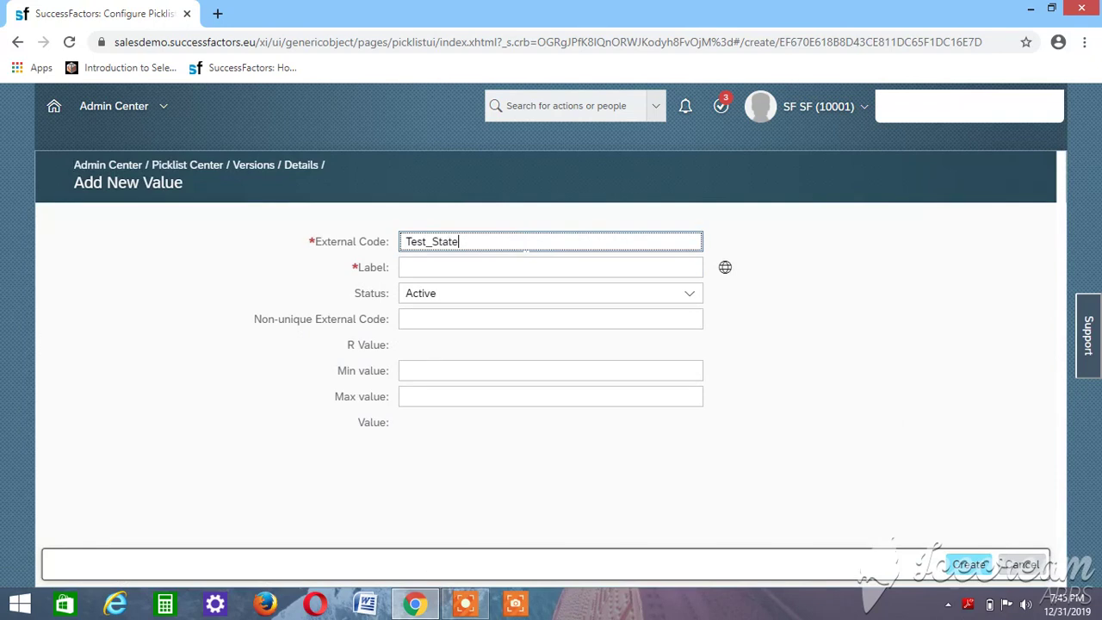
left_click(492, 243)
key("BackSpace")
key("BackSpace")
key("BackSpace")
key("BackSpace")
key("BackSpace")
type("Ak")
type("_")
type("Madhya")
key("BackSpace")
key("BackSpace")
key("BackSpace")
key("BackSpace")
key("BackSpace")
key("BackSpace")
key("BackSpace")
type("Karnt")
key("BackSpace")
type("ataka")
Label the new picklist value Karnataka and create it.
left_click(460, 267)
type("Karta")
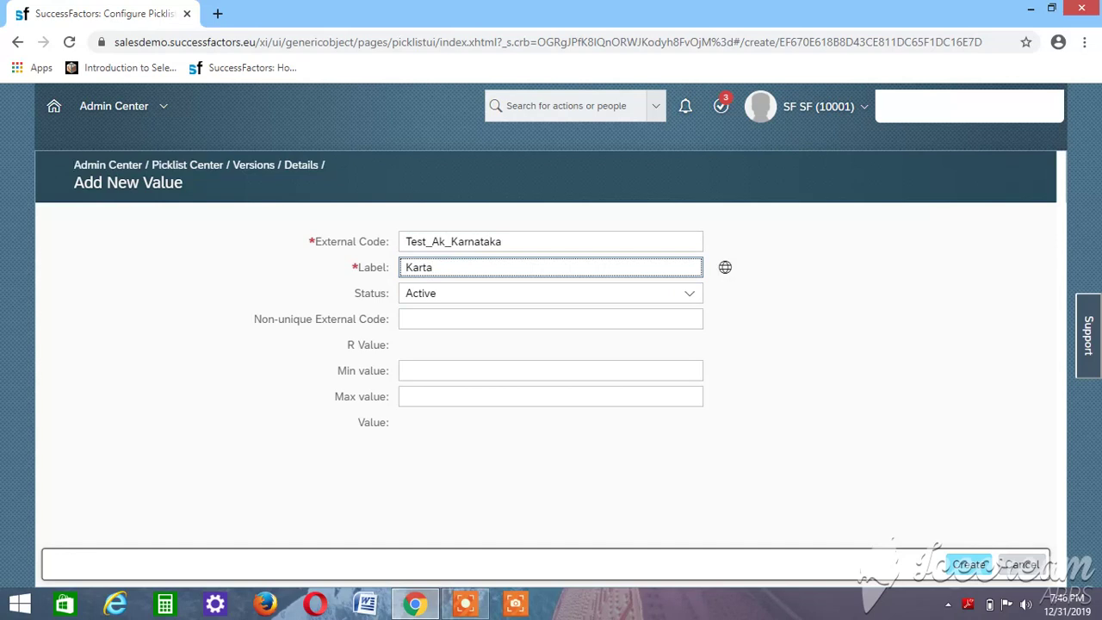
key("BackSpace")
key("BackSpace")
type("nataka")
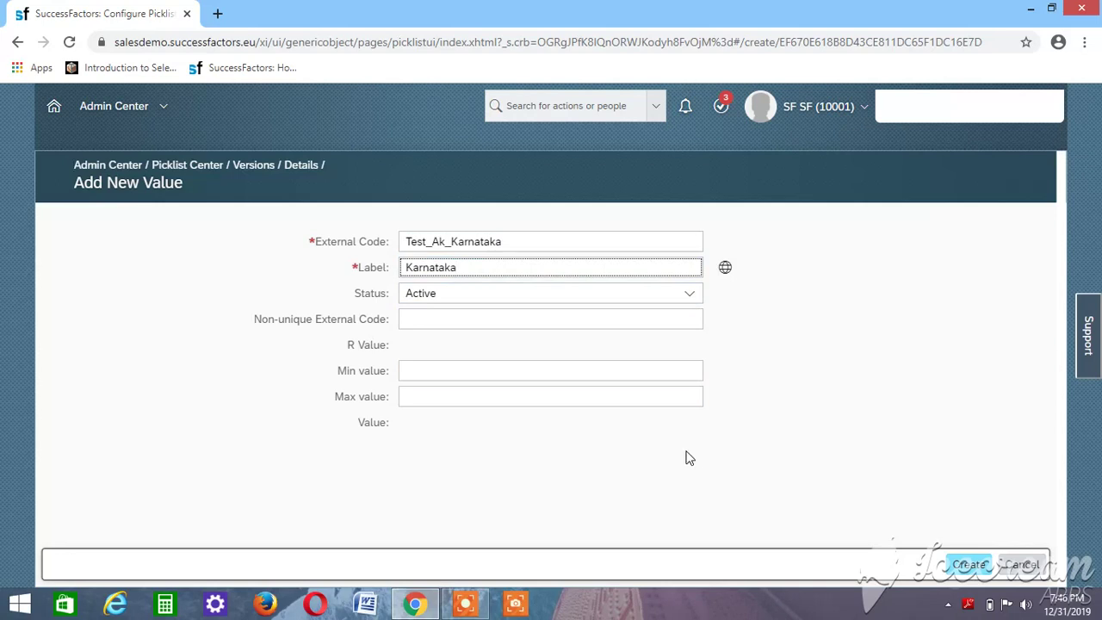
left_click(969, 567)
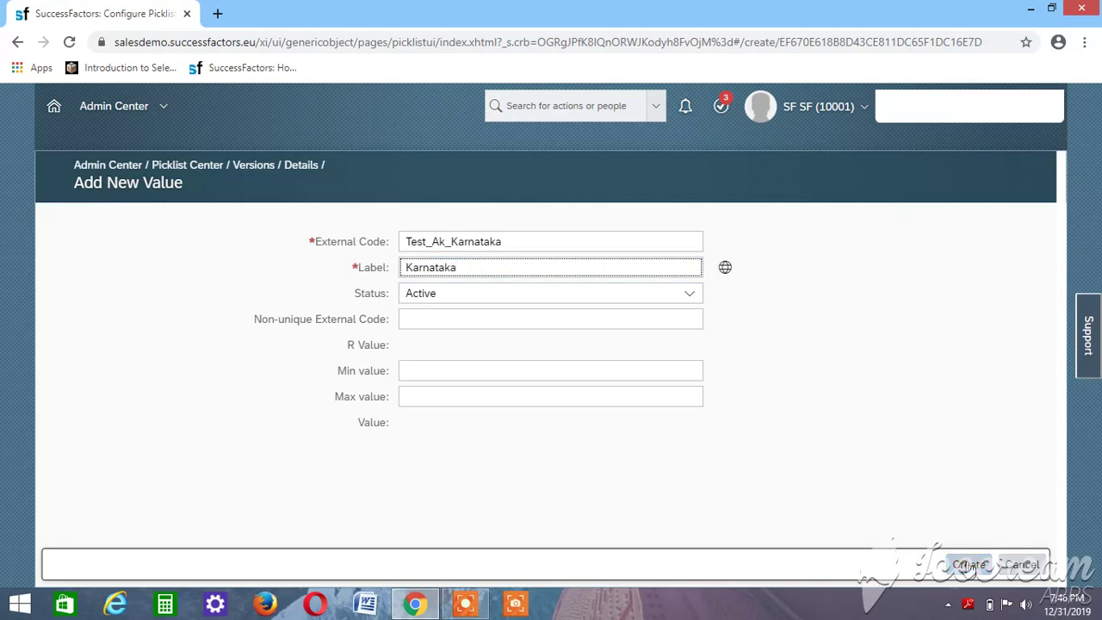
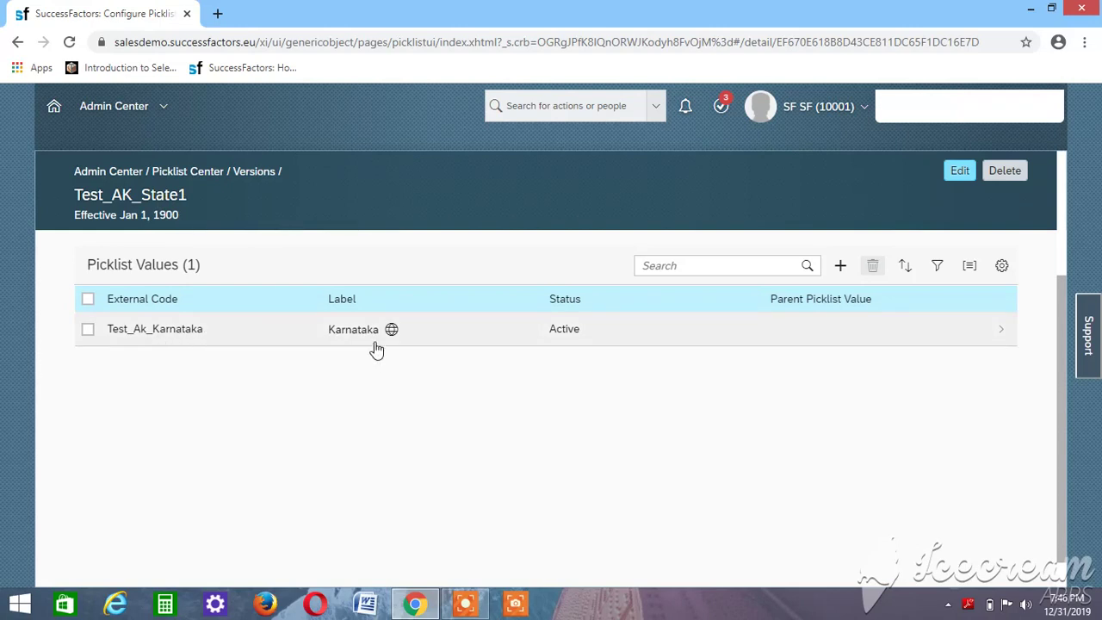
Add a picklist value with external code Test_Telangana and label Telangana.
left_click(839, 267)
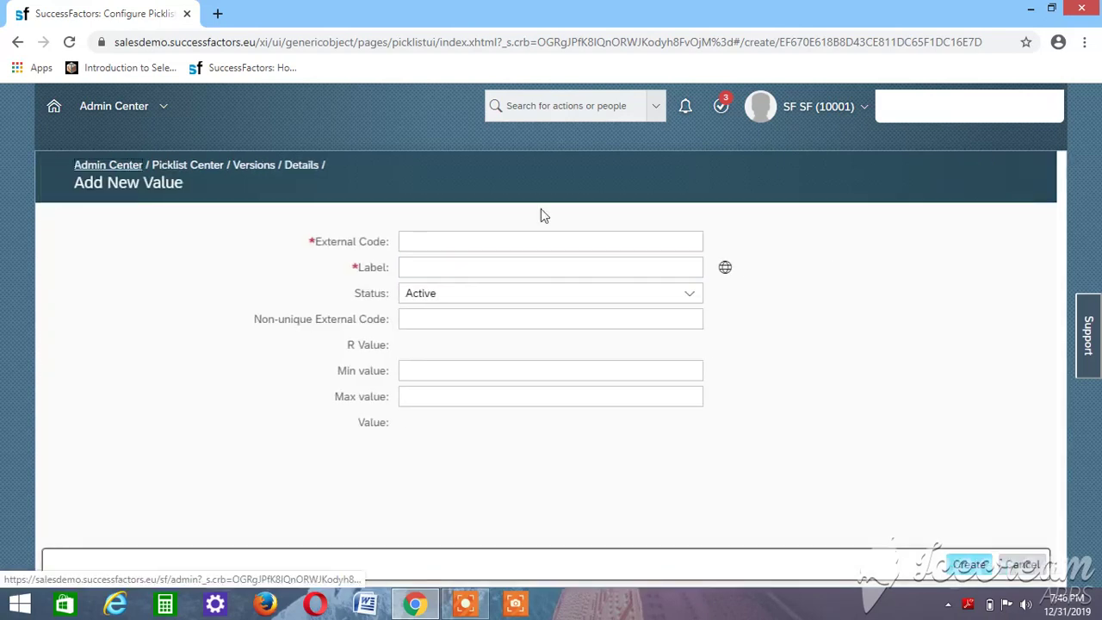
left_click(507, 241)
type("Te")
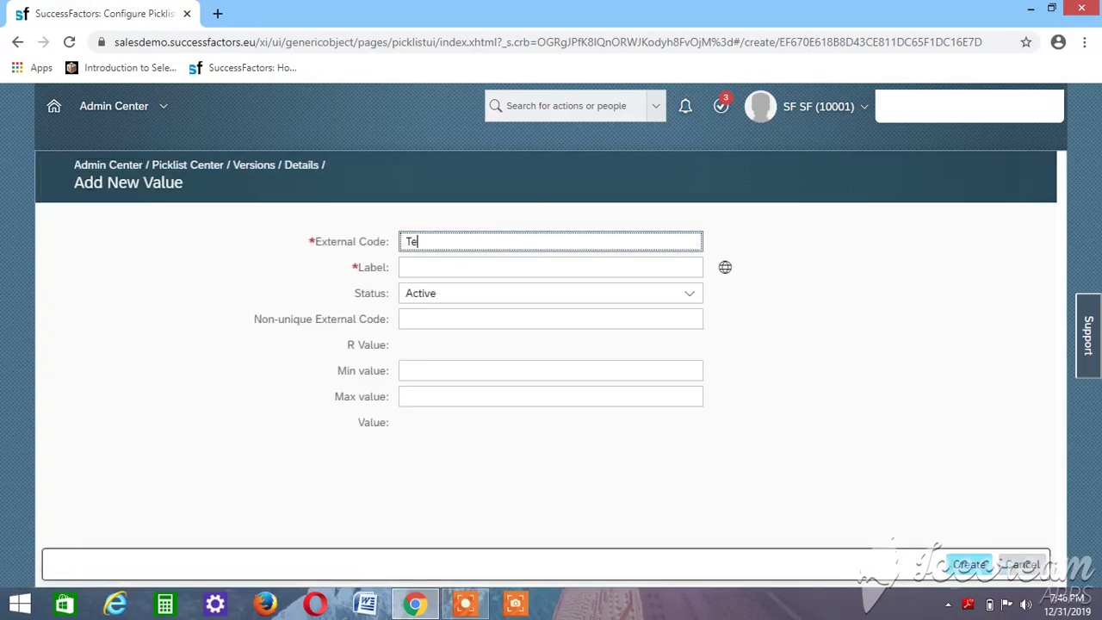
type("st_A")
type("Telan")
type("gana")
left_click(442, 266)
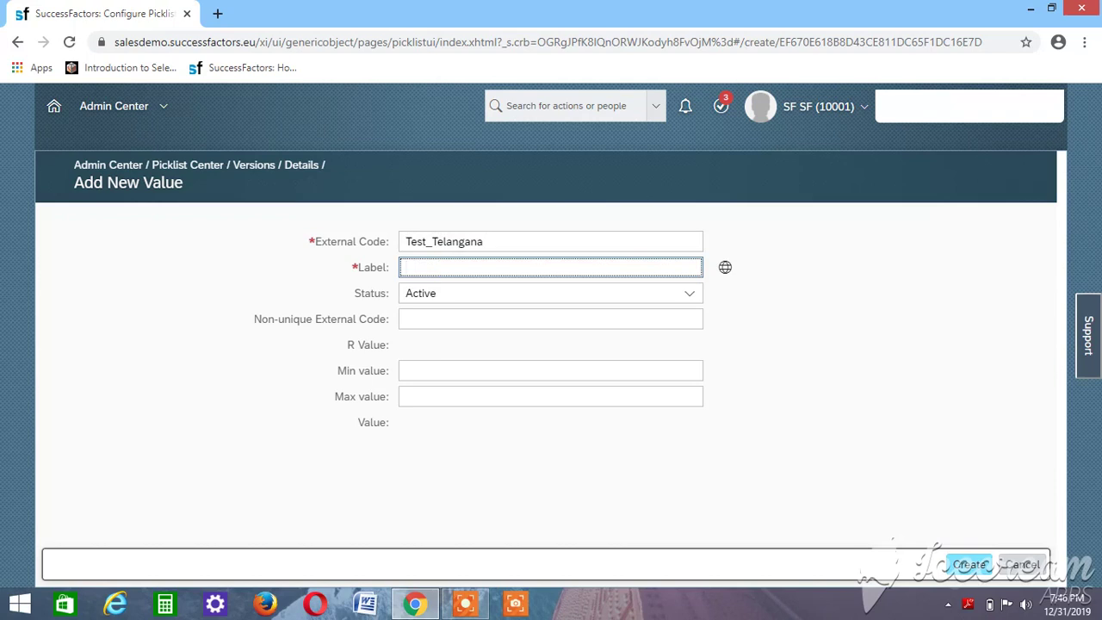
type("Telangana")
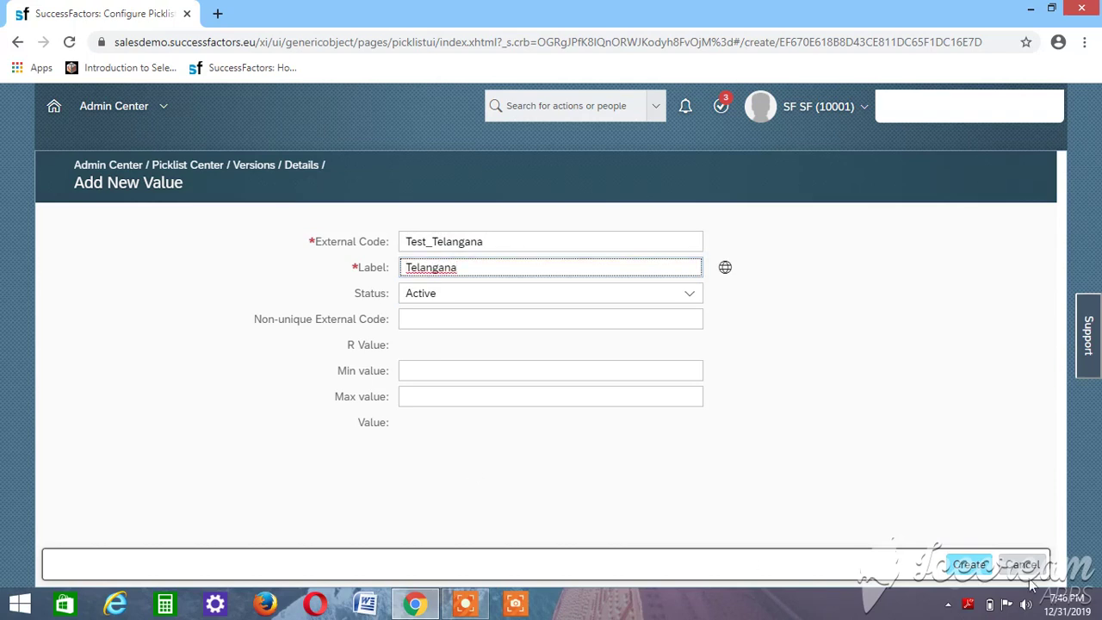
left_click(970, 573)
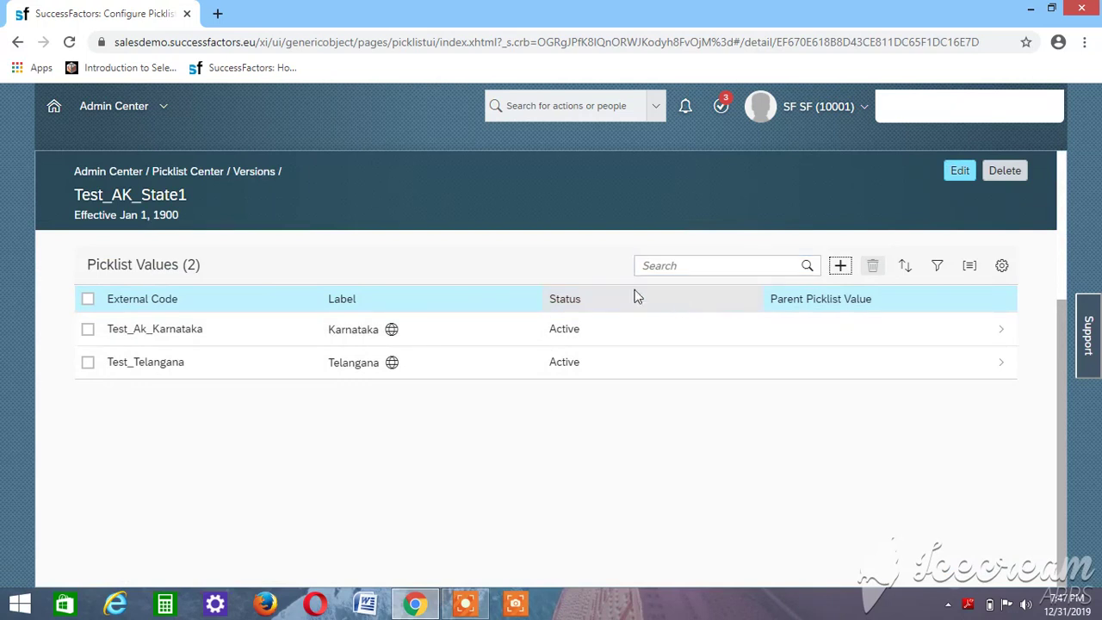
Add a picklist value with external code Test_Maharastra and label Maharastra.
left_click(842, 272)
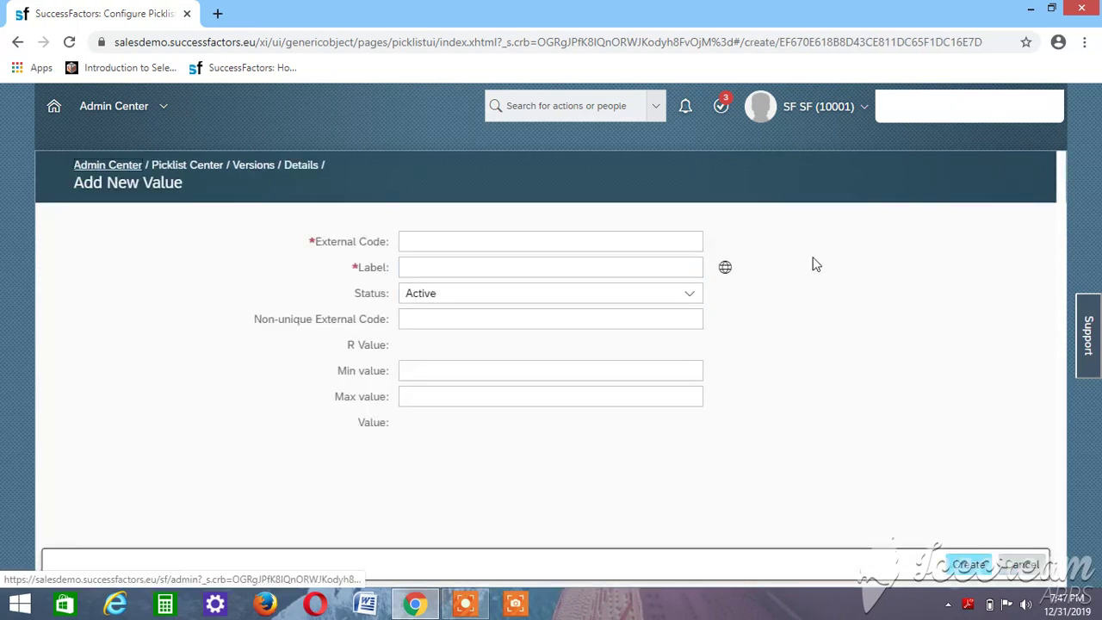
left_click(576, 244)
type("Tes")
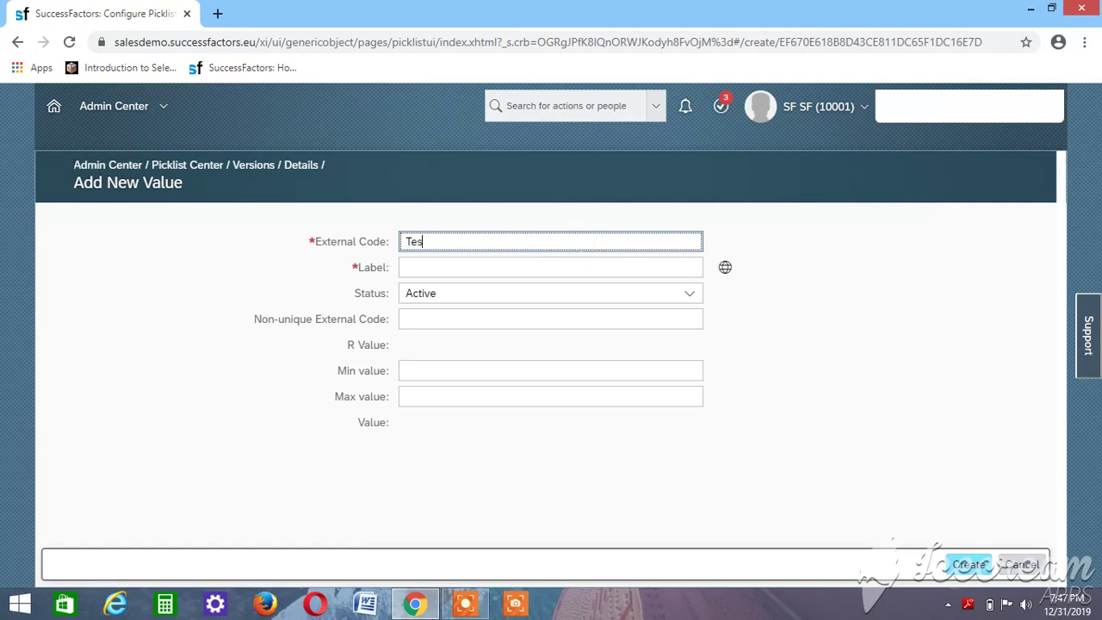
type("t_Maharastra")
left_click(456, 268)
type("Maharastra")
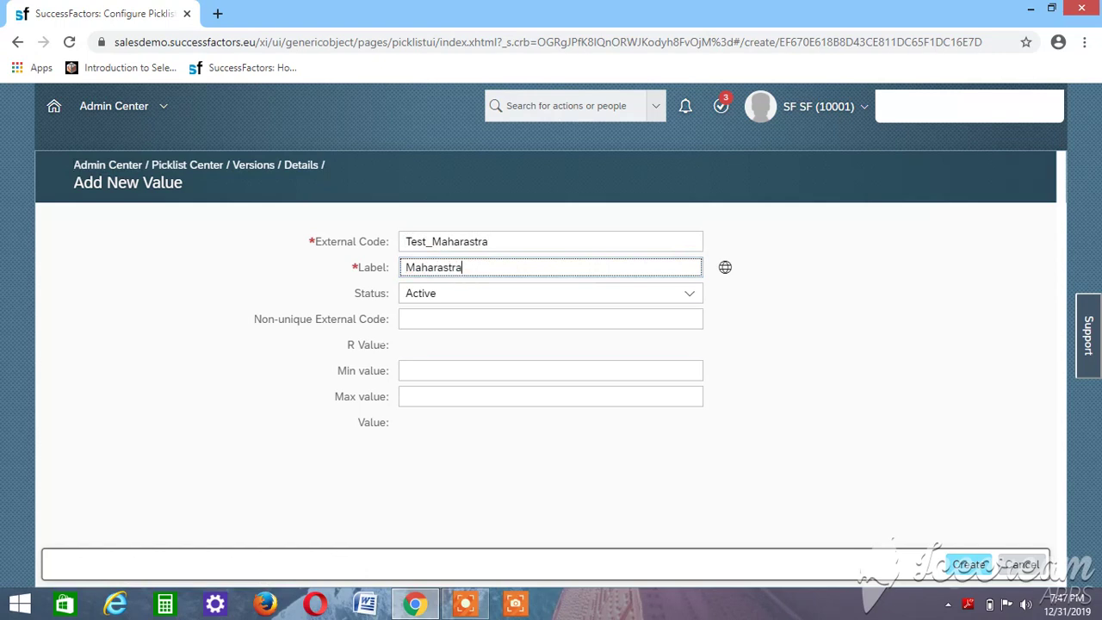
left_click(968, 566)
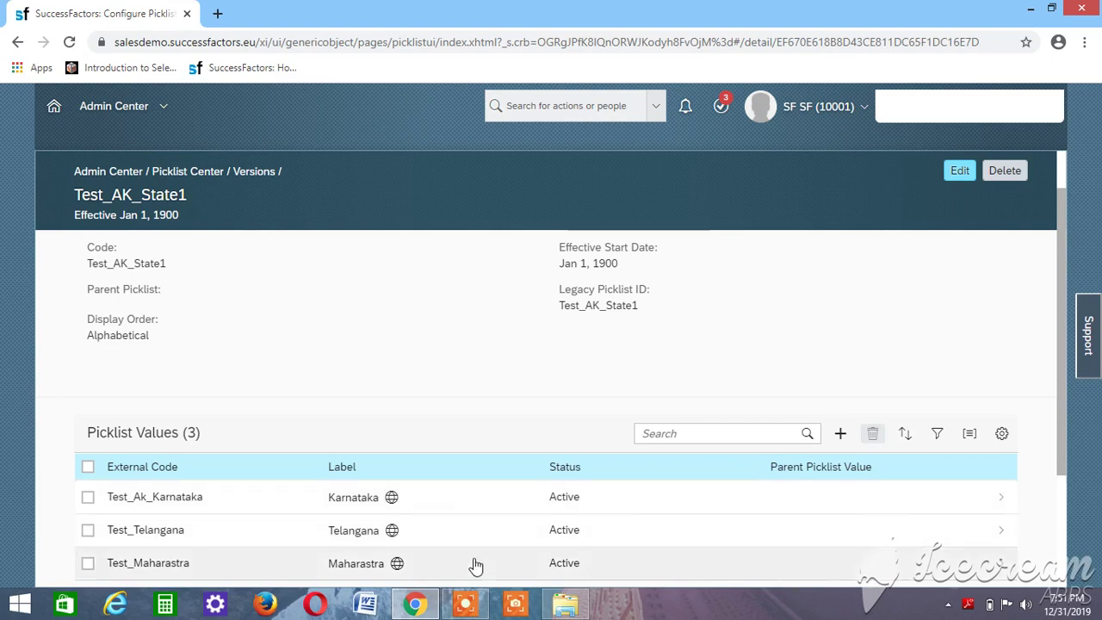
Return to the Picklist Center and start a new picklist with code Test_AK_Districts and name Districts.
left_click(197, 177)
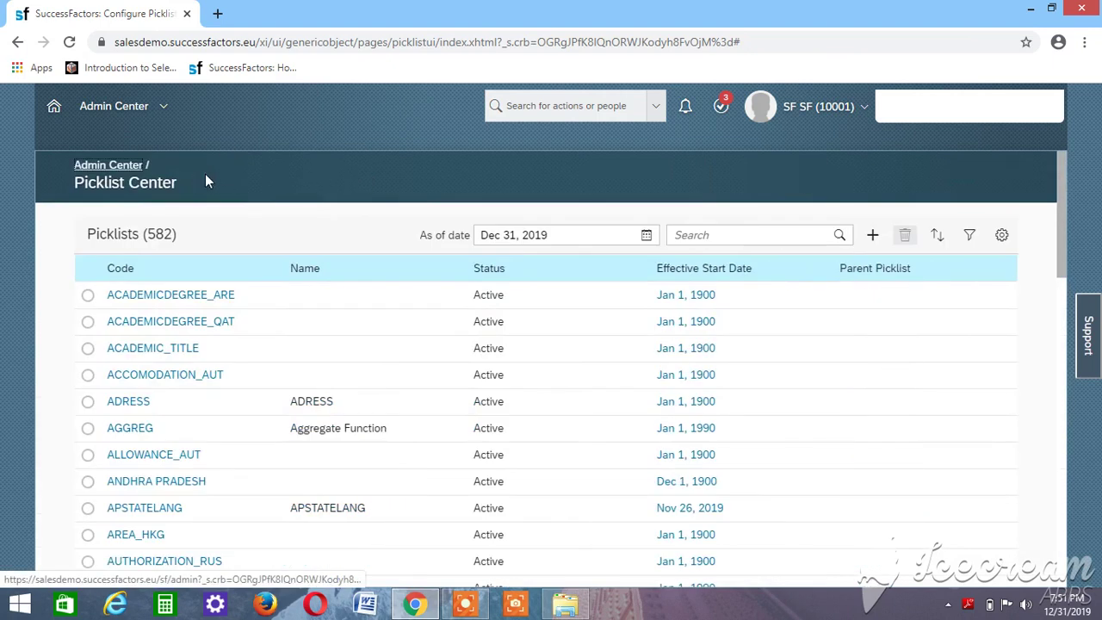
left_click(881, 243)
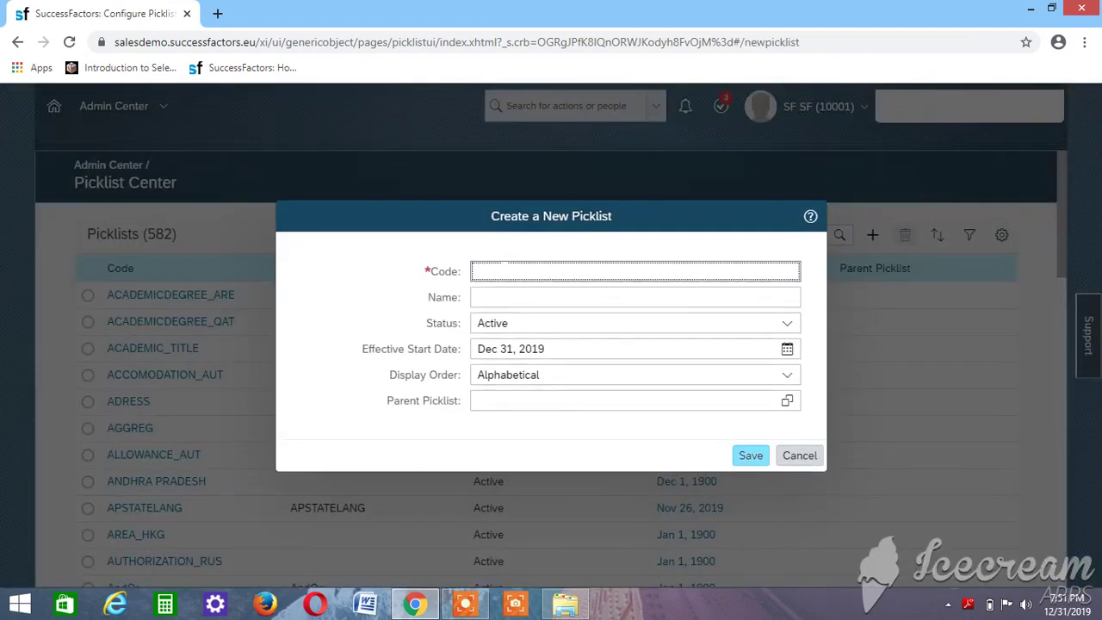
type("Test_AK_")
type("Districts")
left_click(509, 295)
type("Districts")
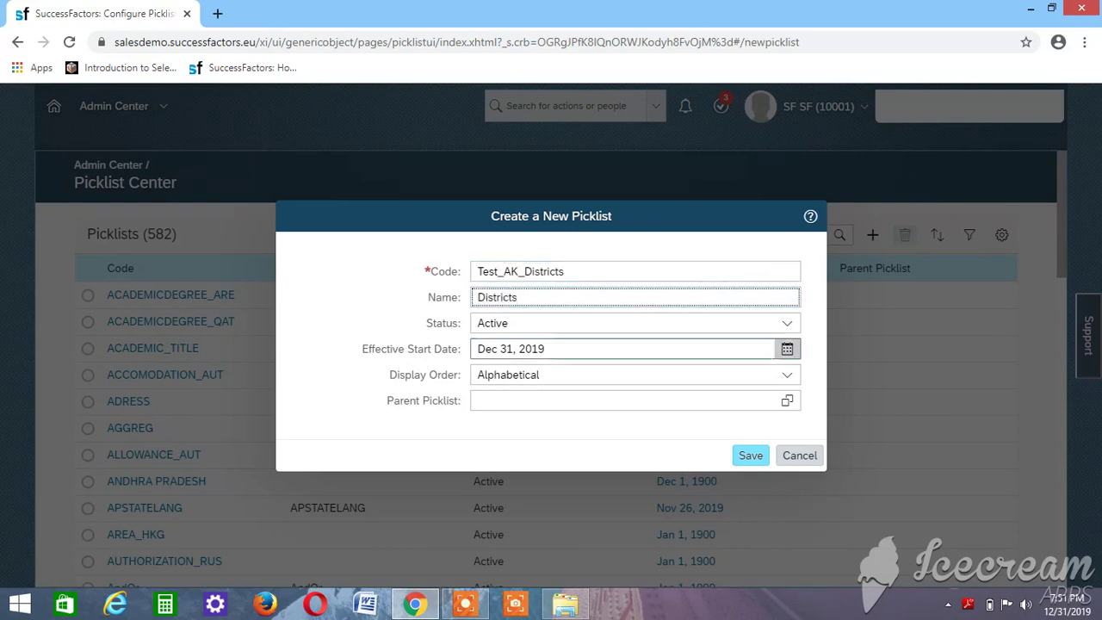
Set the new Districts picklist's effective start date to Jan 1, 1900.
left_click(788, 360)
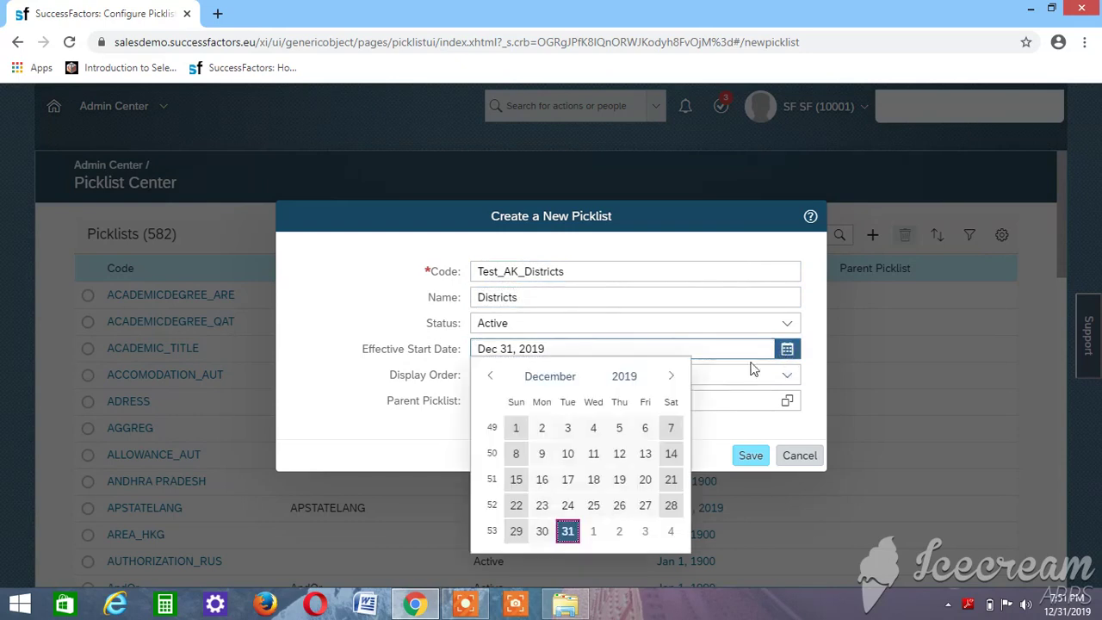
left_click(626, 380)
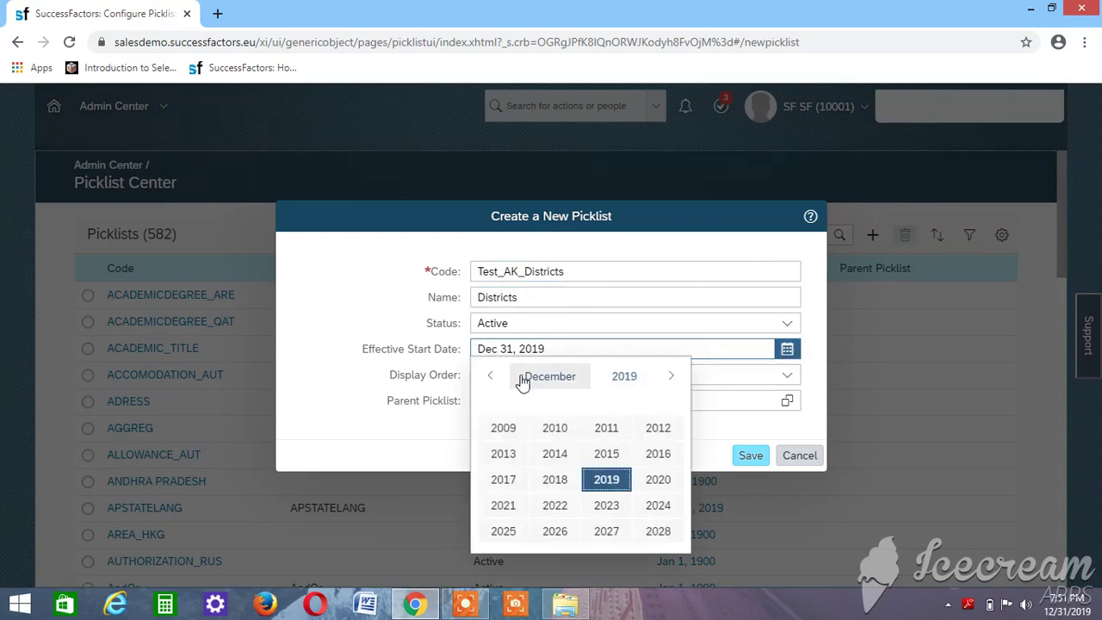
left_click(492, 378)
left_click(492, 378)
left_click(492, 378)
left_click(492, 378)
left_click(491, 378)
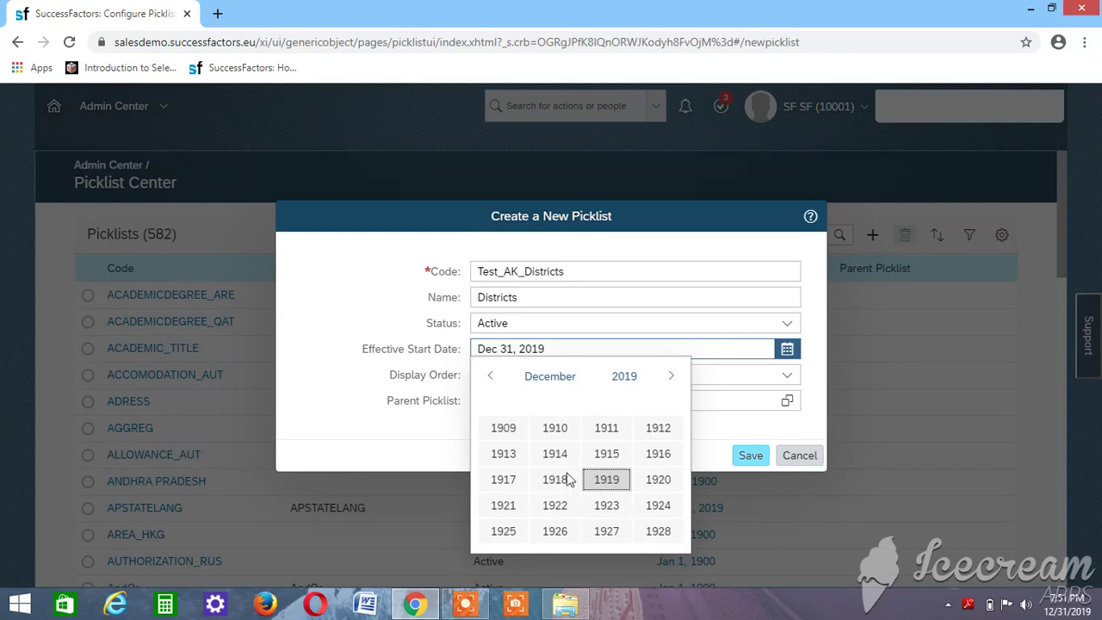
left_click(489, 379)
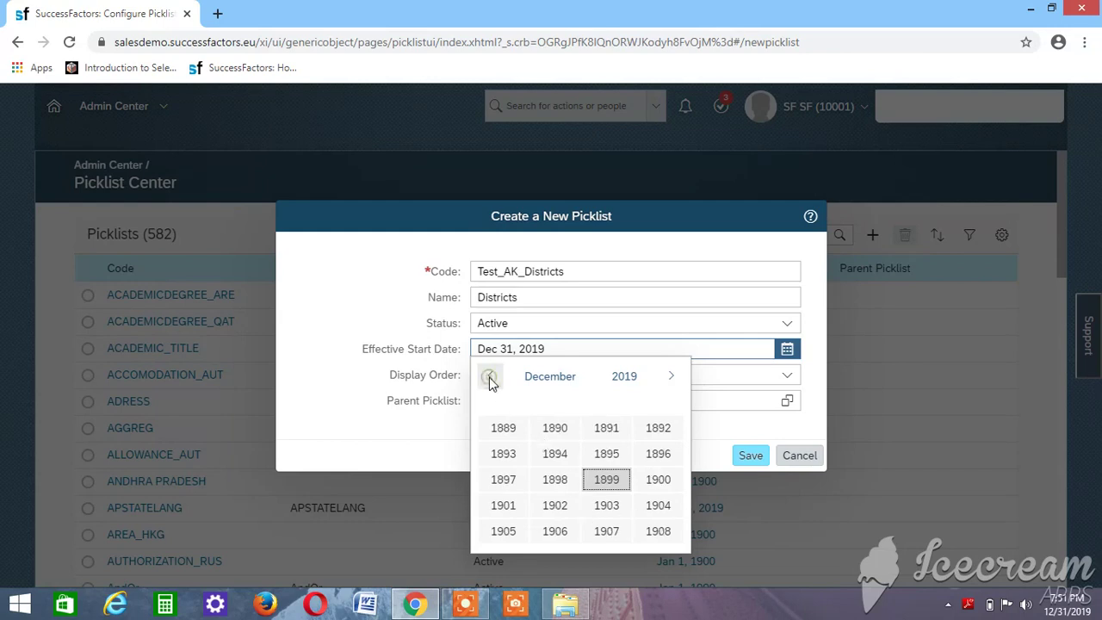
left_click(661, 484)
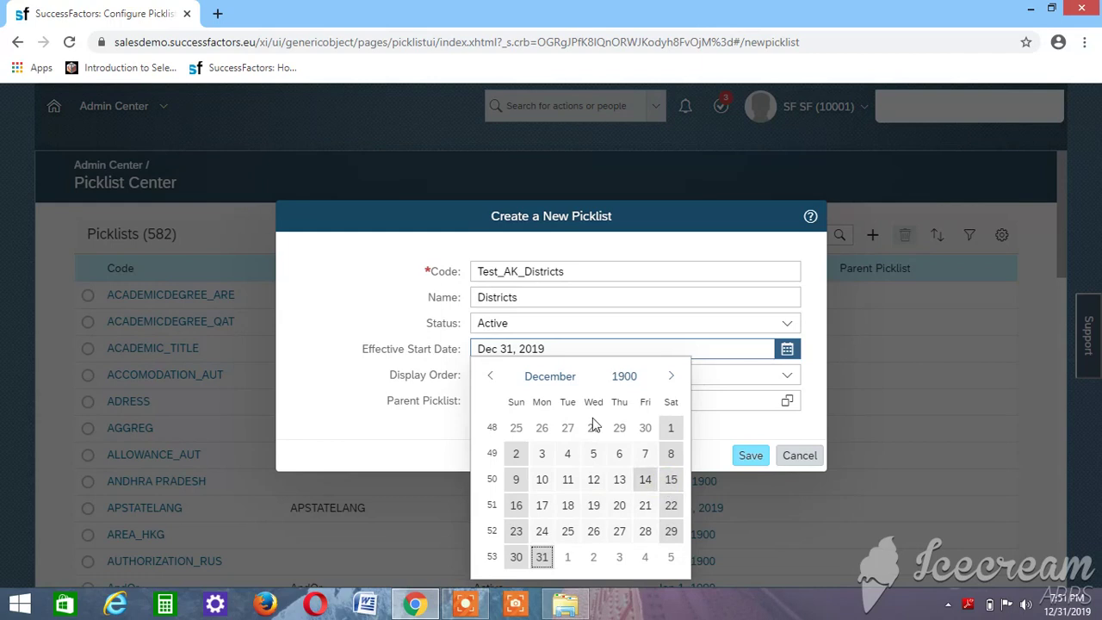
left_click(554, 384)
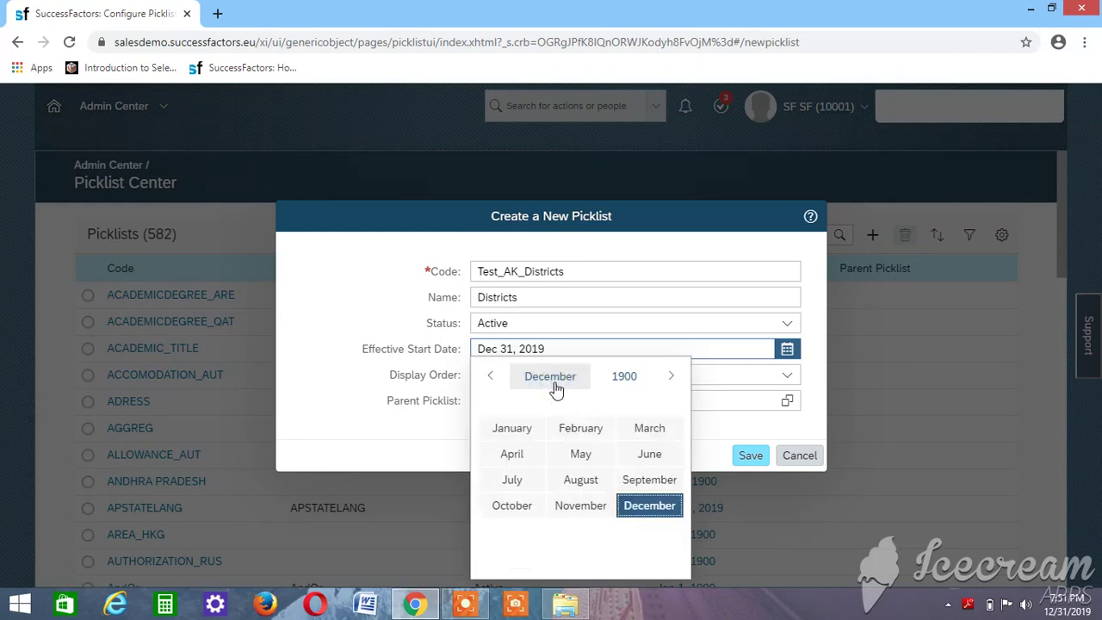
left_click(517, 428)
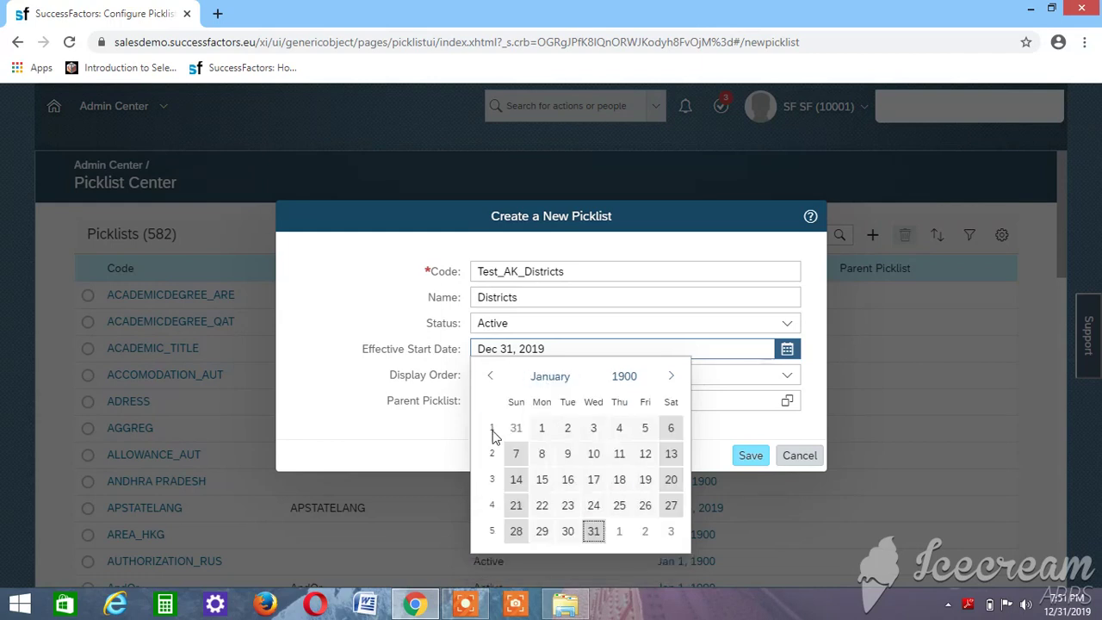
left_click(542, 429)
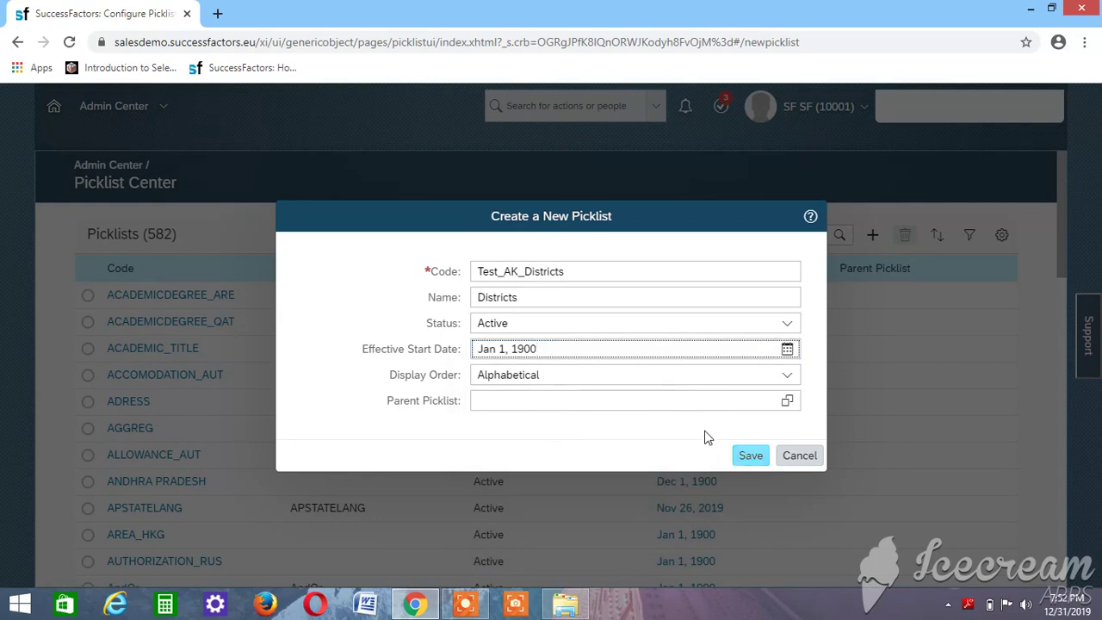
Find Test_AK_State1 with the search test_Ak, assign it as the parent picklist, and try to save the Districts picklist.
left_click(624, 401)
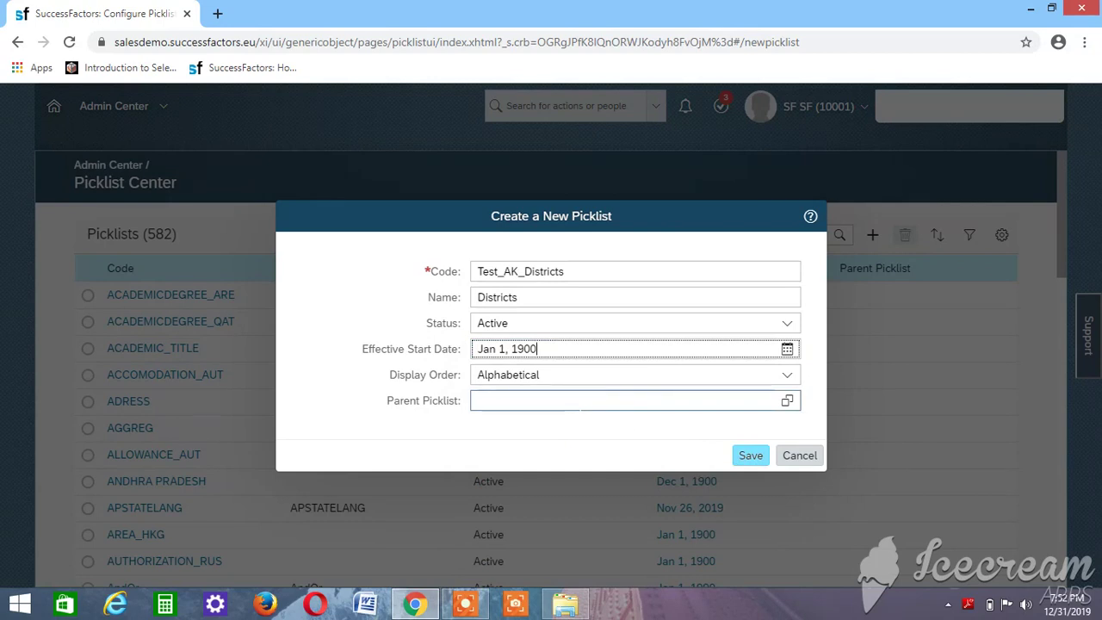
left_click(788, 404)
left_click(789, 405)
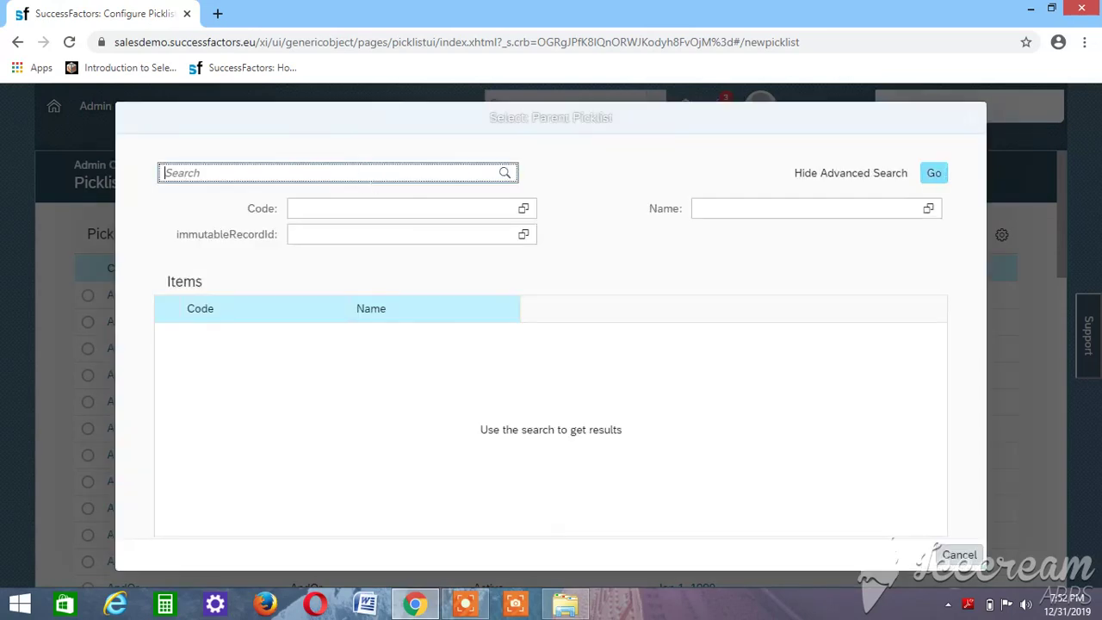
type("test")
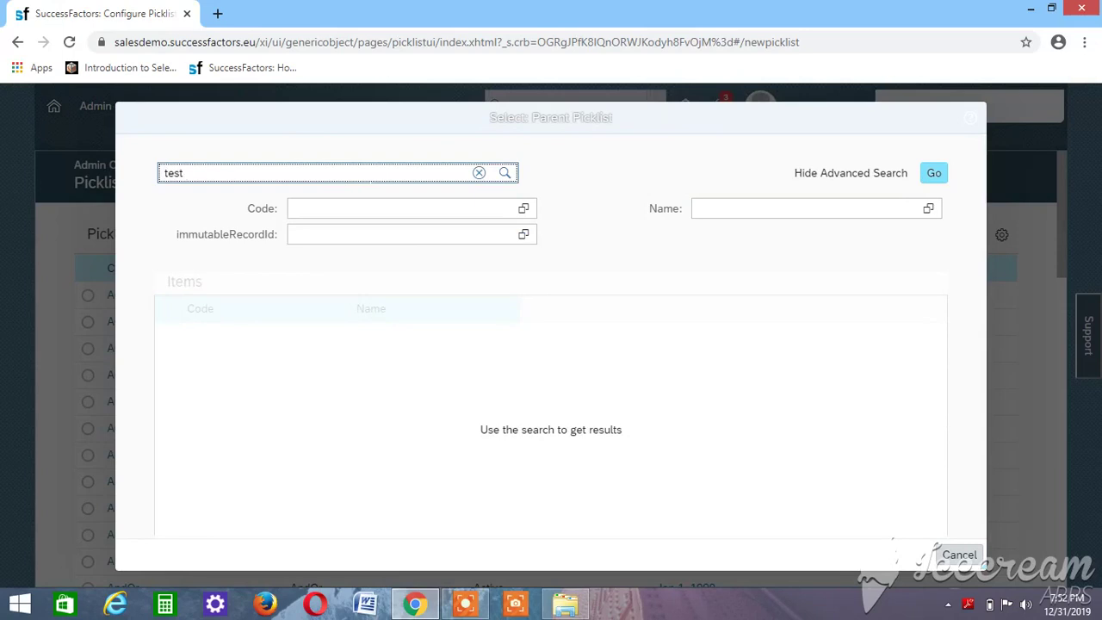
type("_Ak")
key("Return")
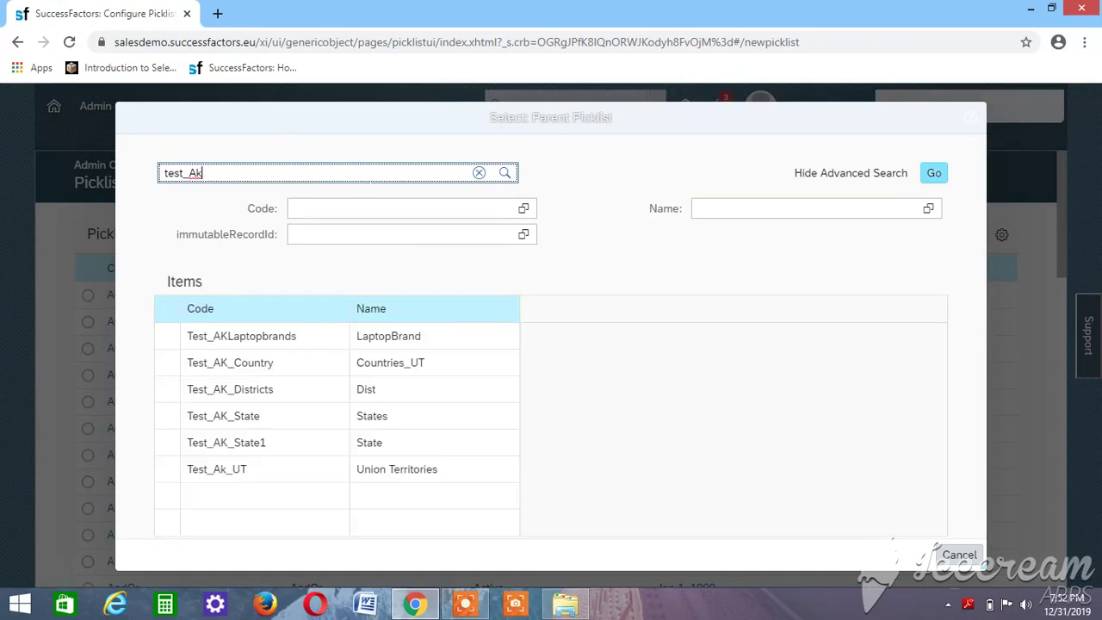
left_click(239, 447)
left_click(748, 456)
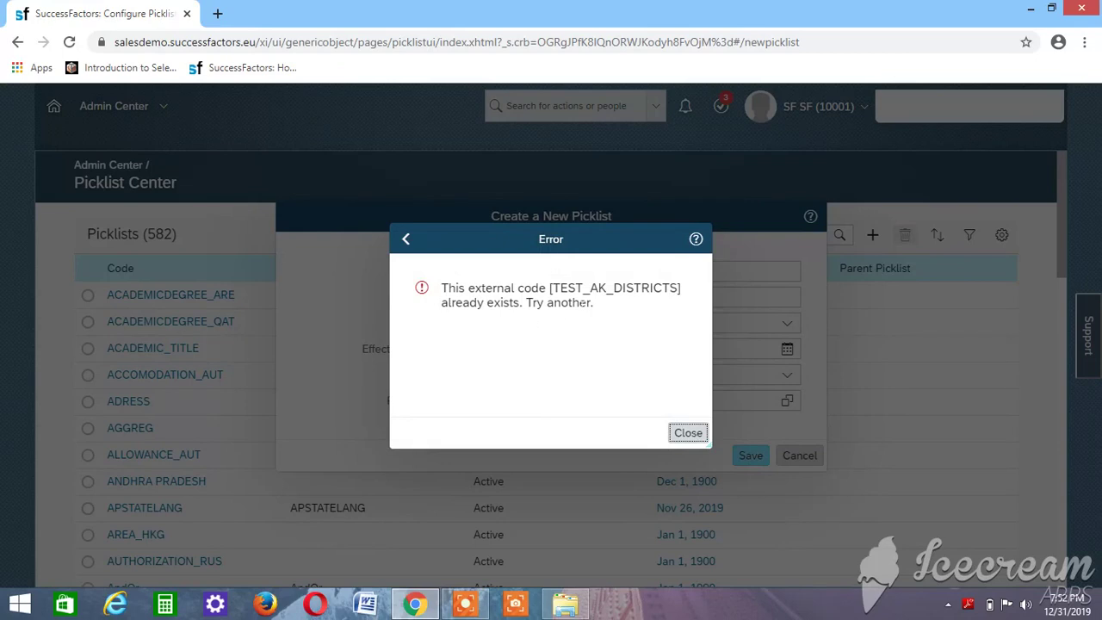
left_click(680, 435)
Change the picklist's code to Test_AK_Districts1 and save the picklist.
left_click(568, 271)
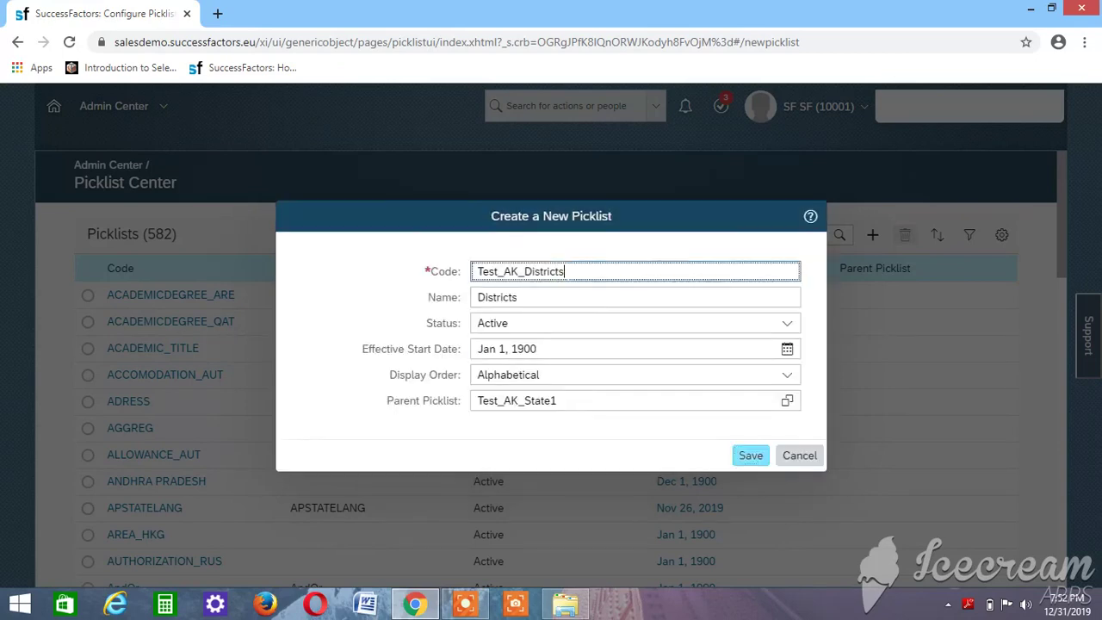
type("1")
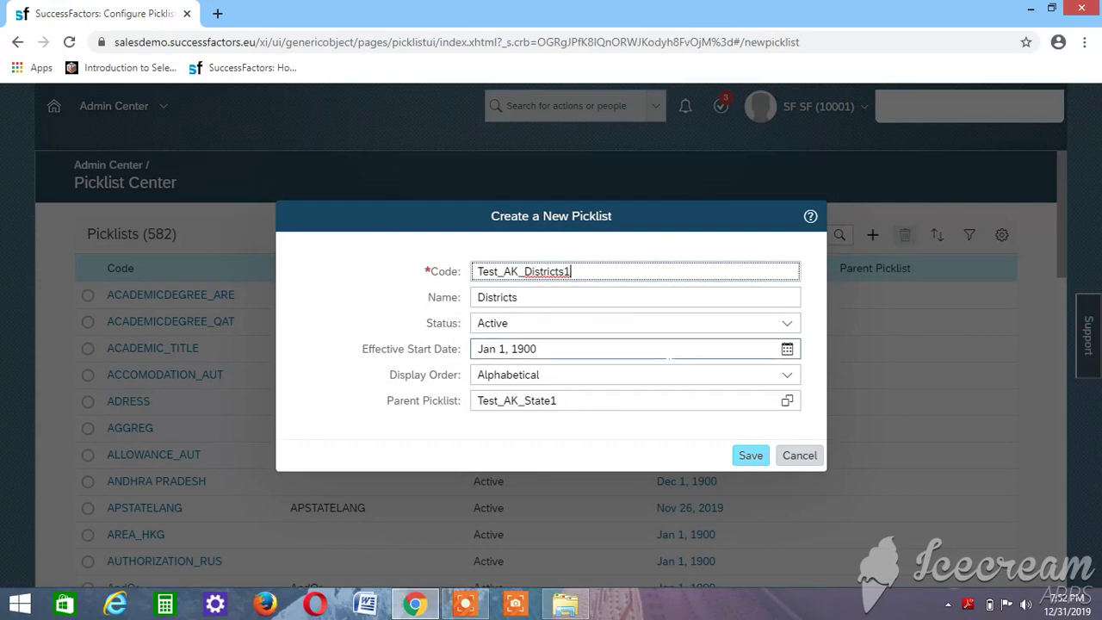
left_click(749, 457)
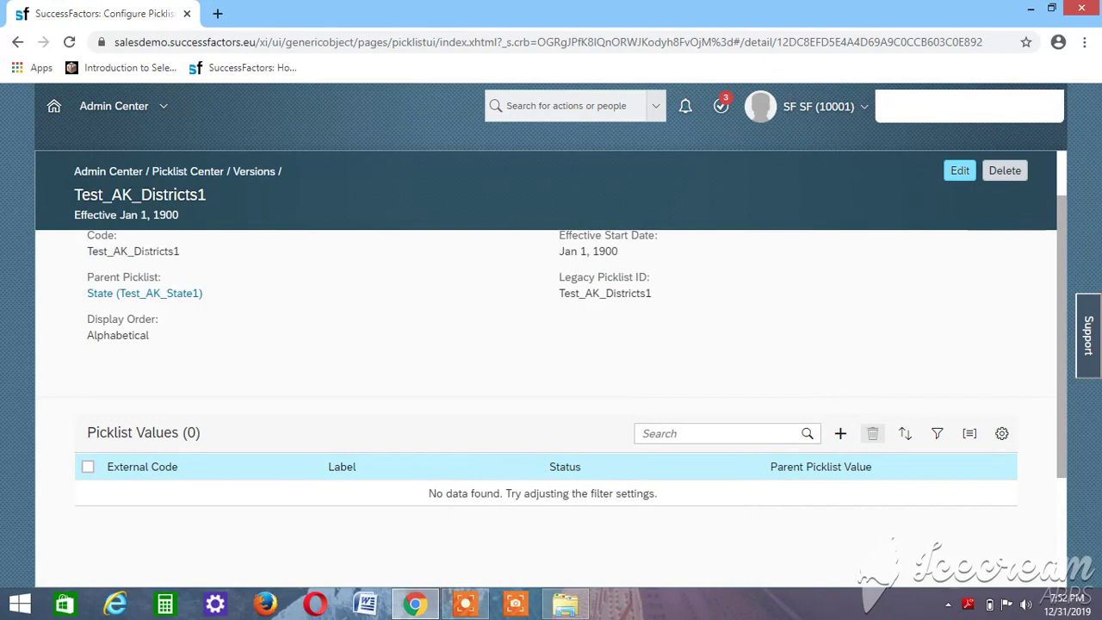
Start a new value in the Districts picklist with external code Test_hyderabad and label Hyderabad.
left_click(840, 433)
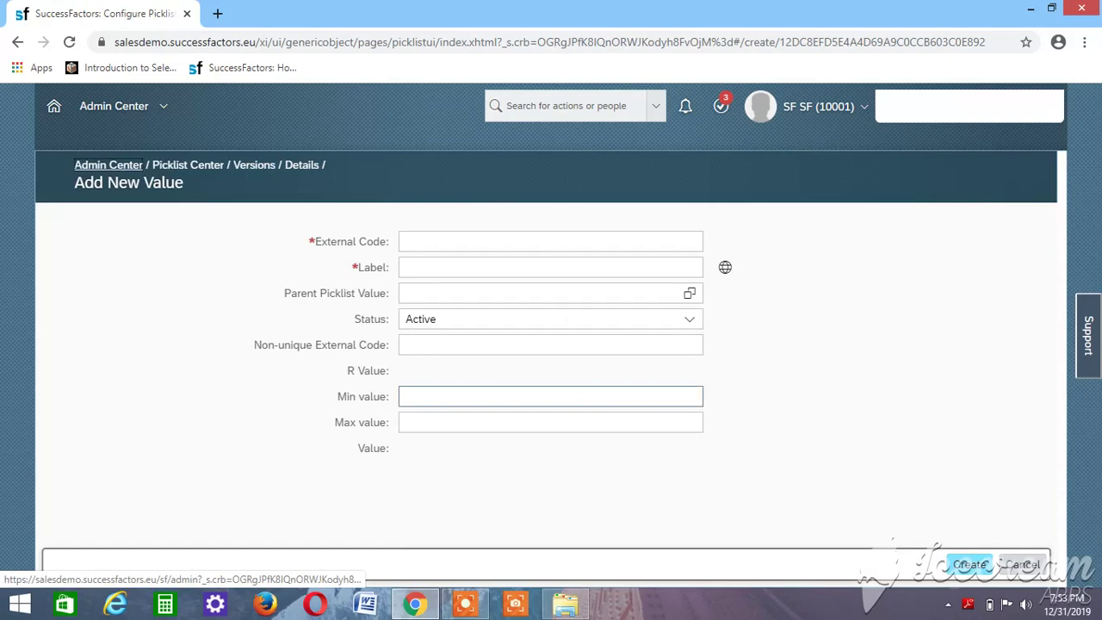
left_click(497, 243)
type("T")
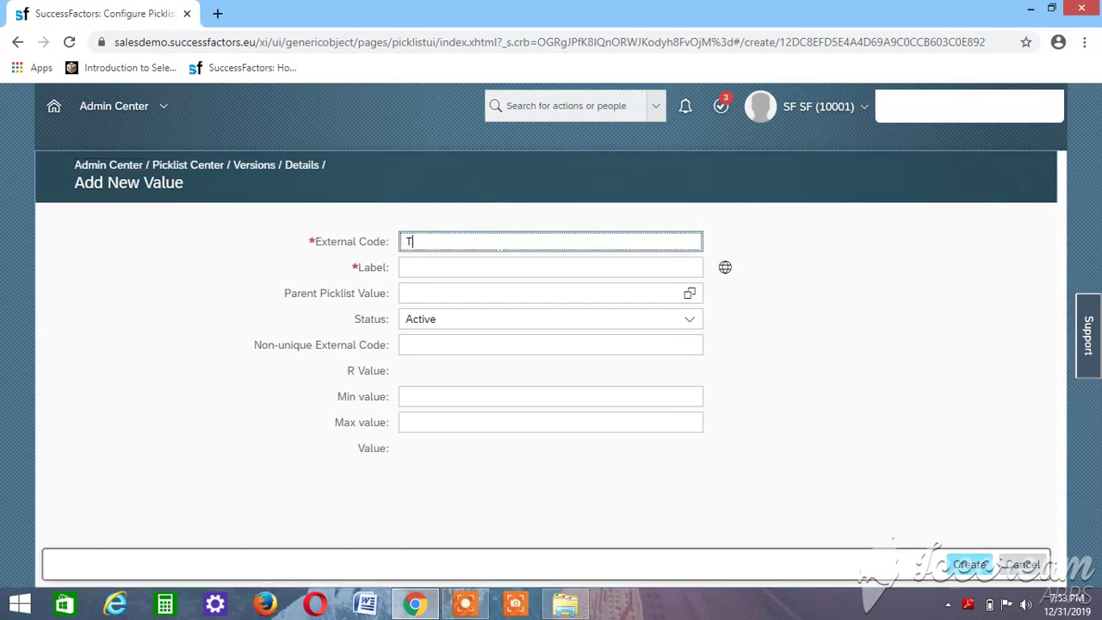
type("est_hyderabad")
left_click(449, 266)
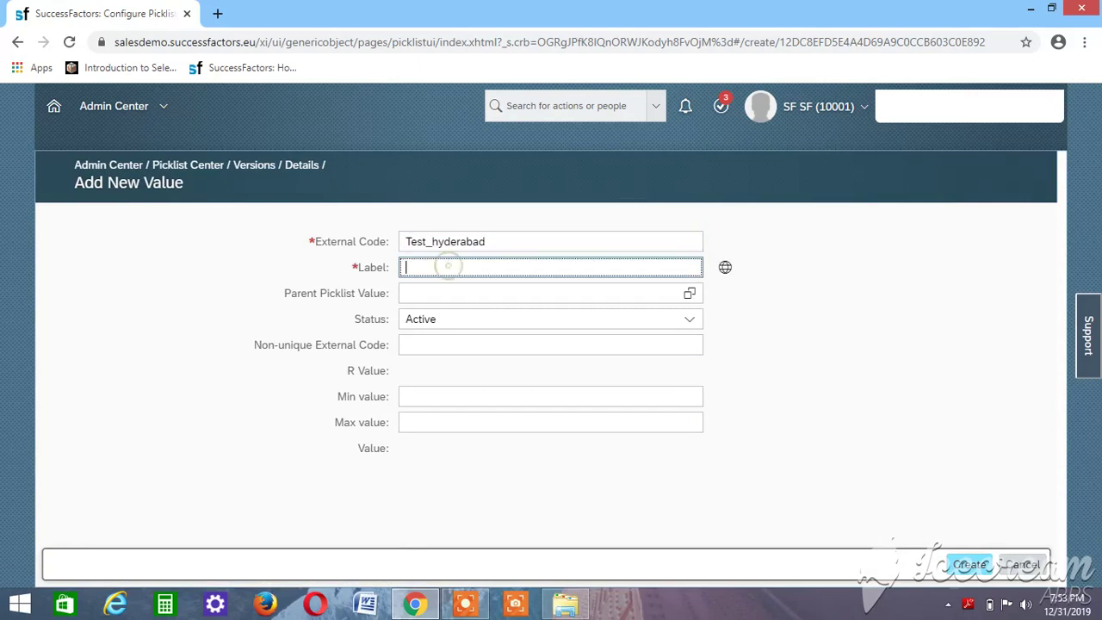
type("Hyderabad")
key("Tab")
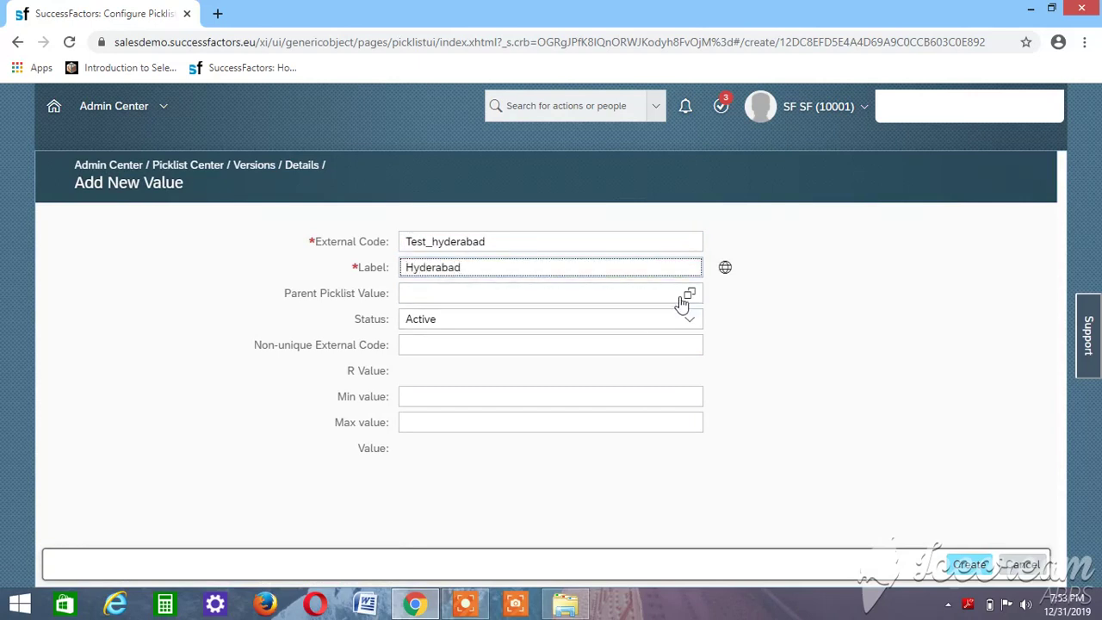
Search for test_te, assign Telangana as Hyderabad's parent picklist value, and create the value.
left_click(689, 294)
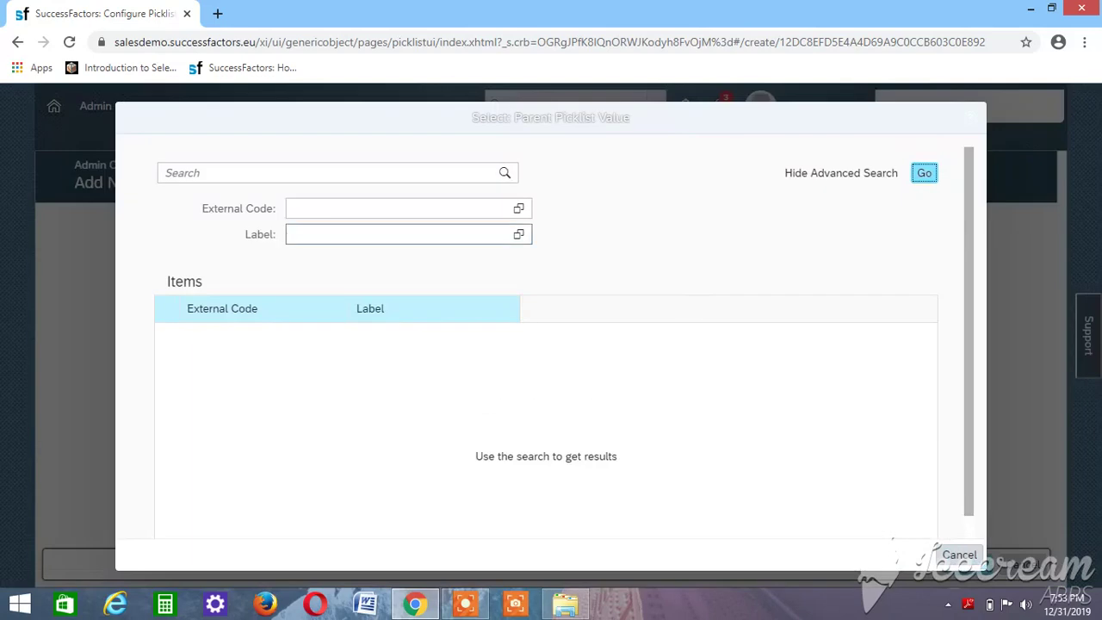
type("te")
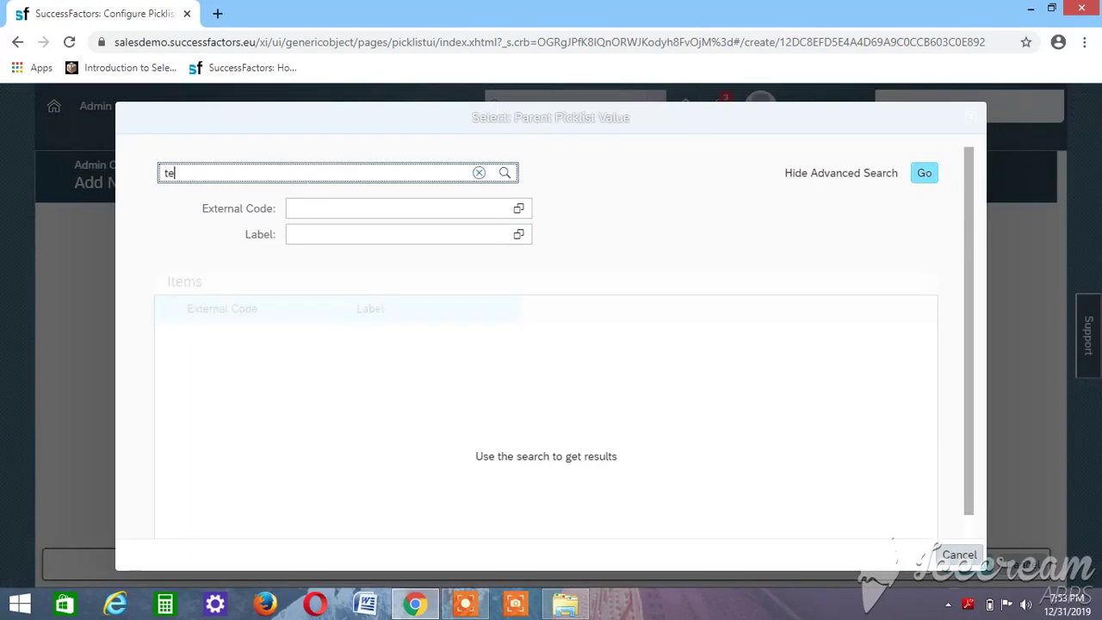
type("st_te")
key("Return")
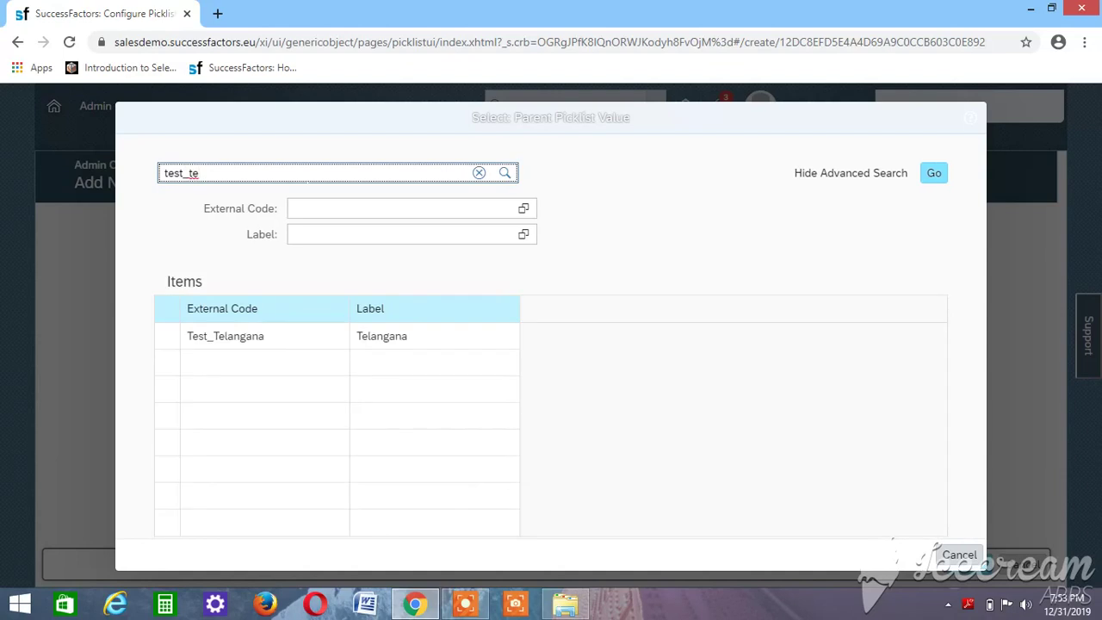
left_click(267, 340)
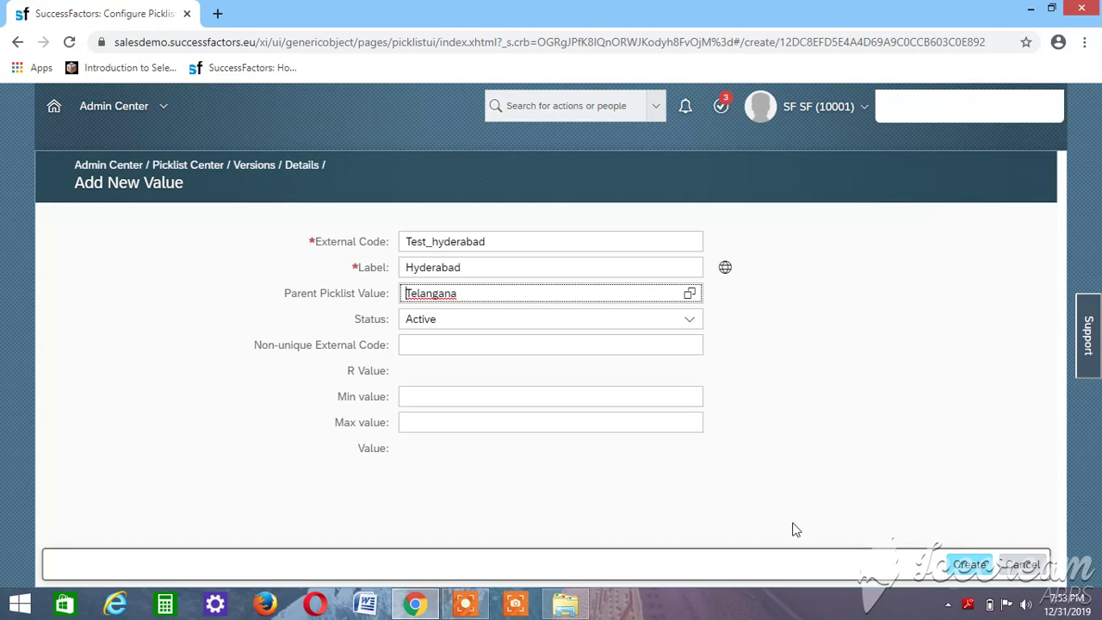
left_click(966, 573)
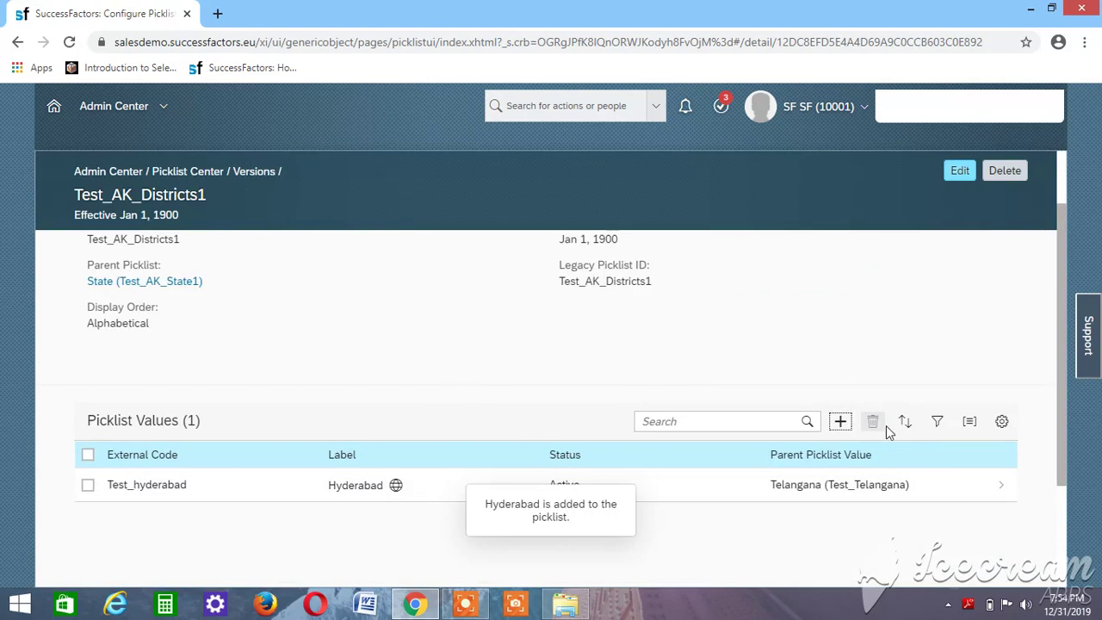
Start another district value with external code Test_Bengaluru and label Bengaluru.
left_click(841, 424)
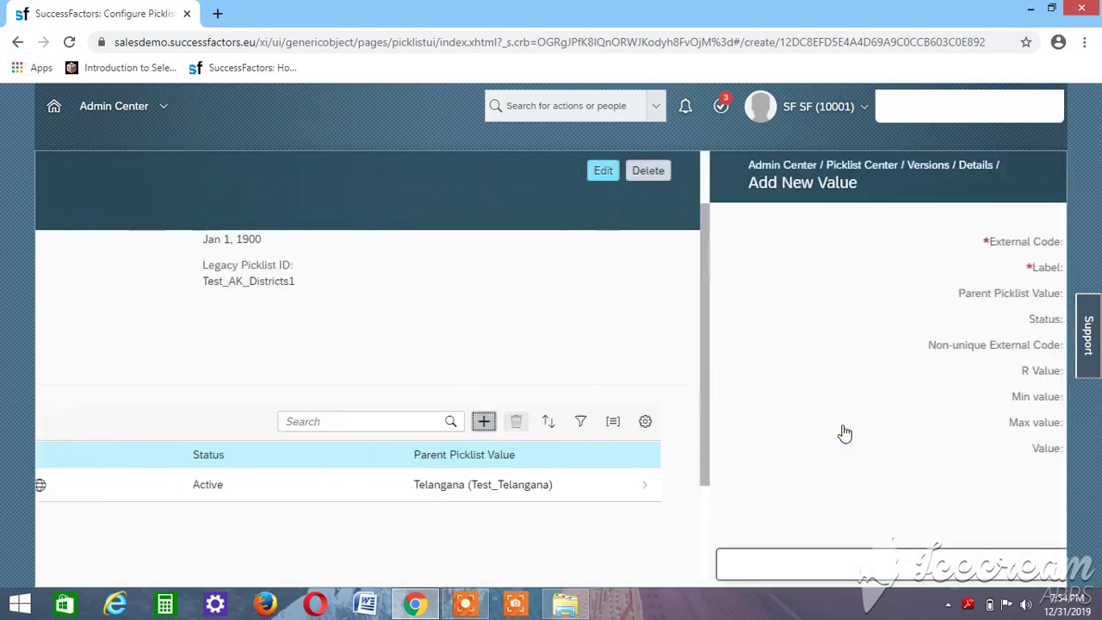
left_click(493, 237)
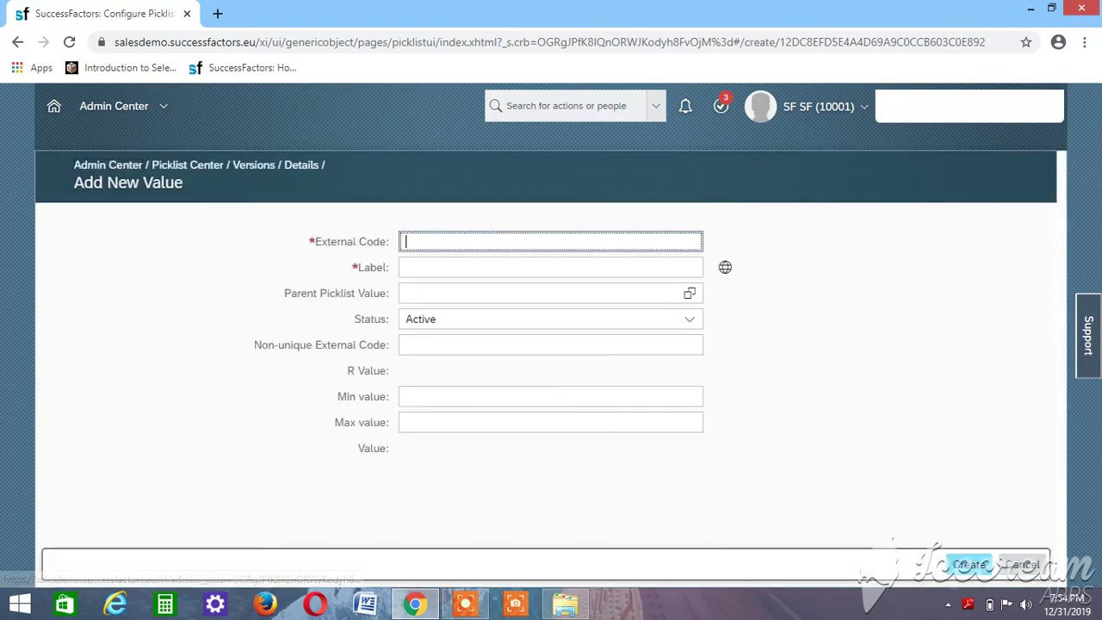
type("Test")
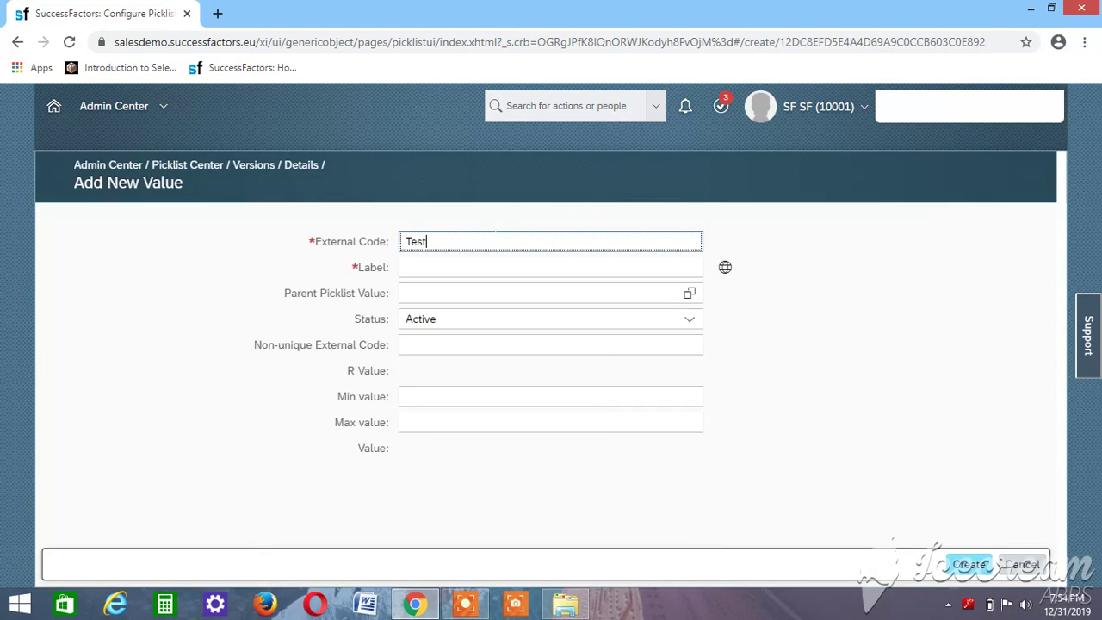
type("_")
type("Bengaluru")
key("Tab")
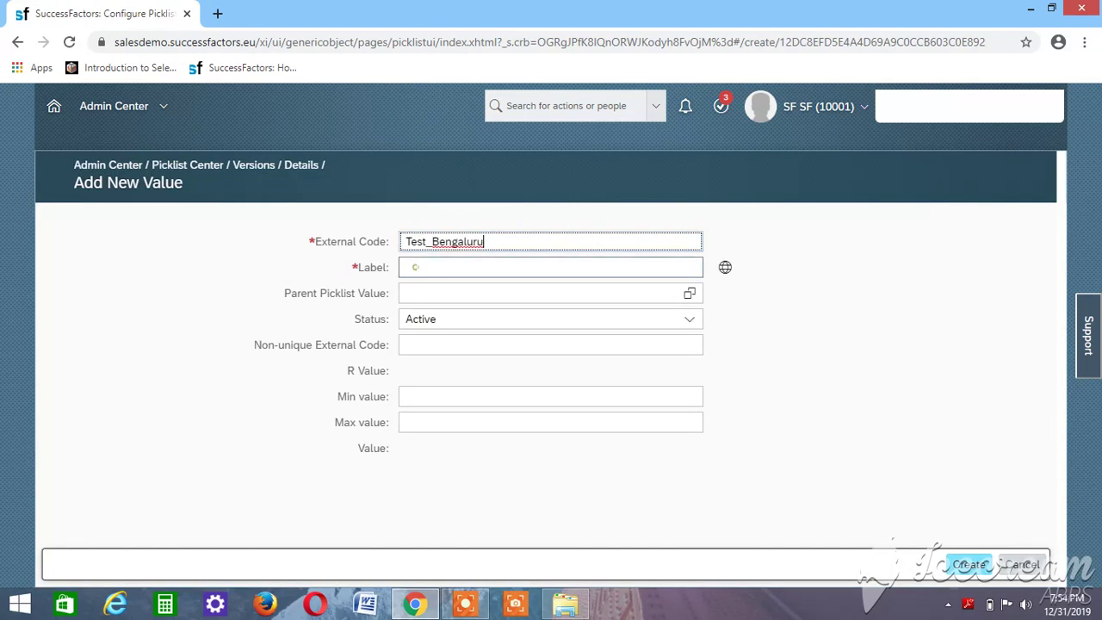
type("Bengaluru")
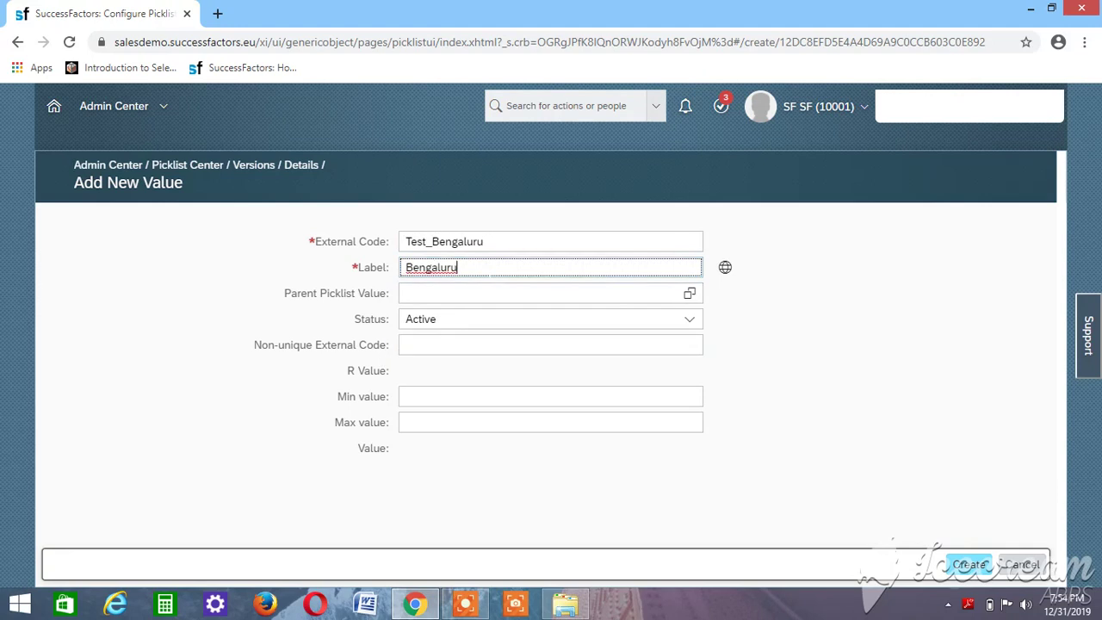
Search the available parent picklist values for Bengaluru using the term test_kar.
left_click(689, 297)
left_click(689, 297)
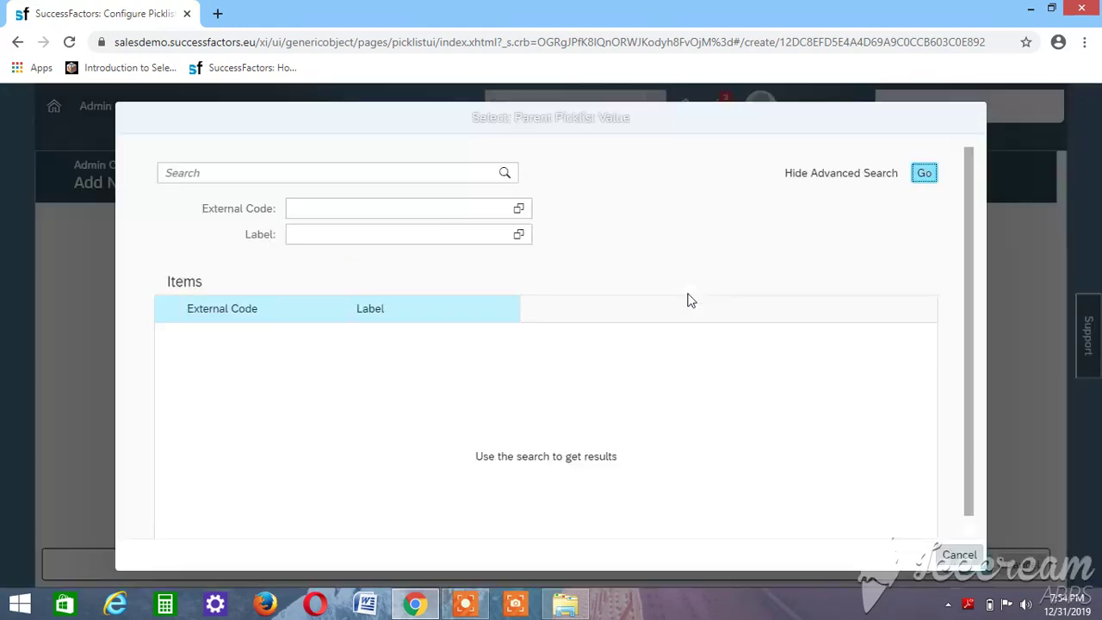
left_click(293, 176)
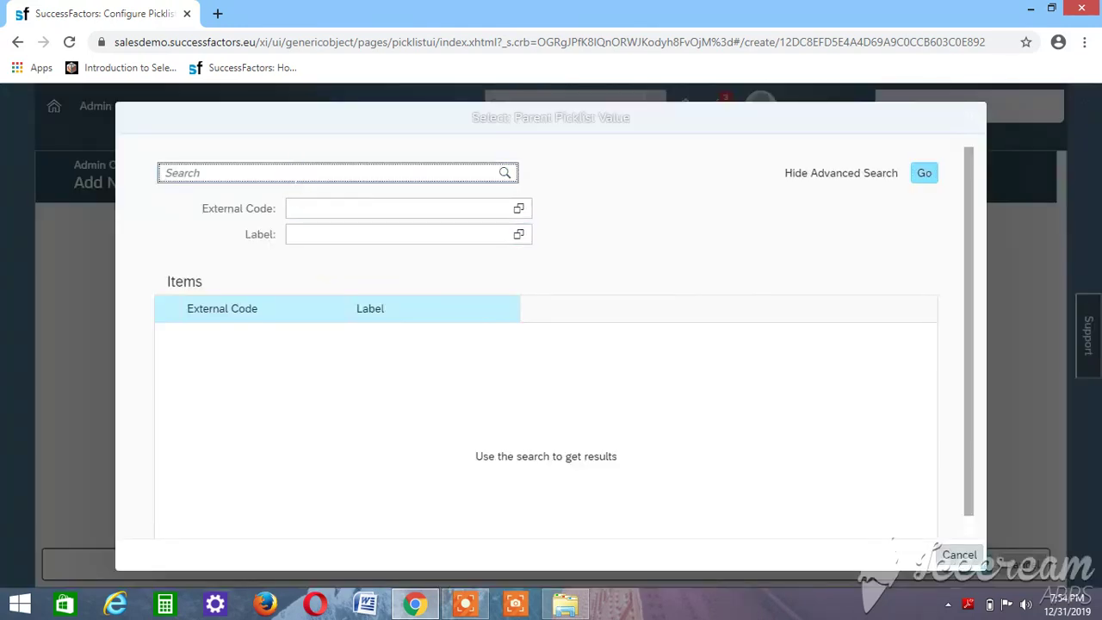
type("test_kar")
key("Return")
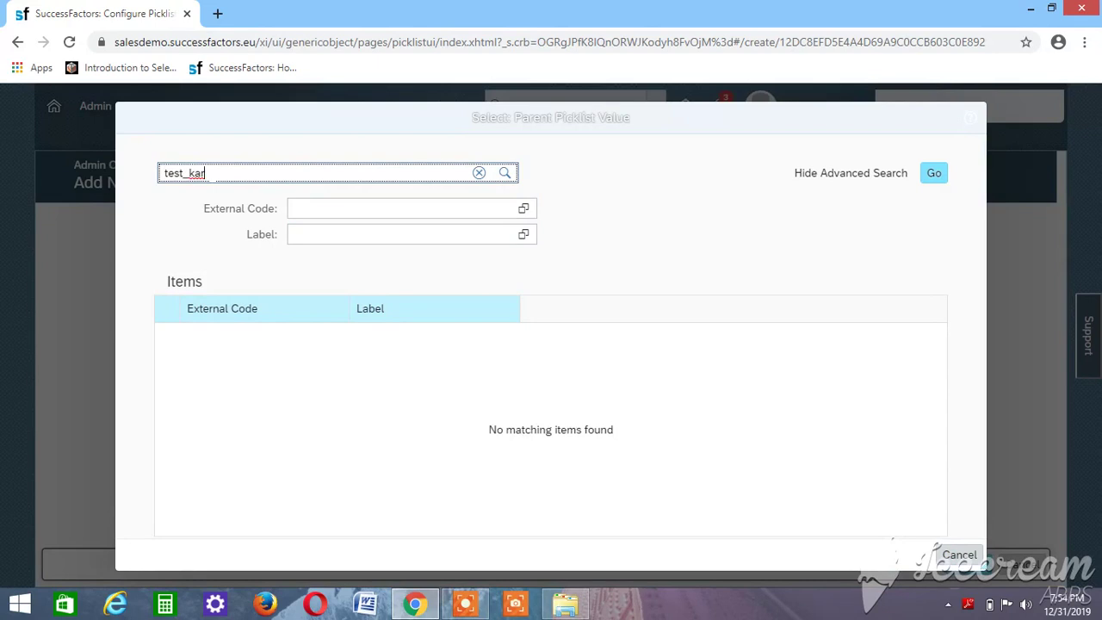
Change the search to test_Ak_kar, assign Karnataka as Bengaluru's parent picklist value, and create the value.
key("BackSpace")
key("BackSpace")
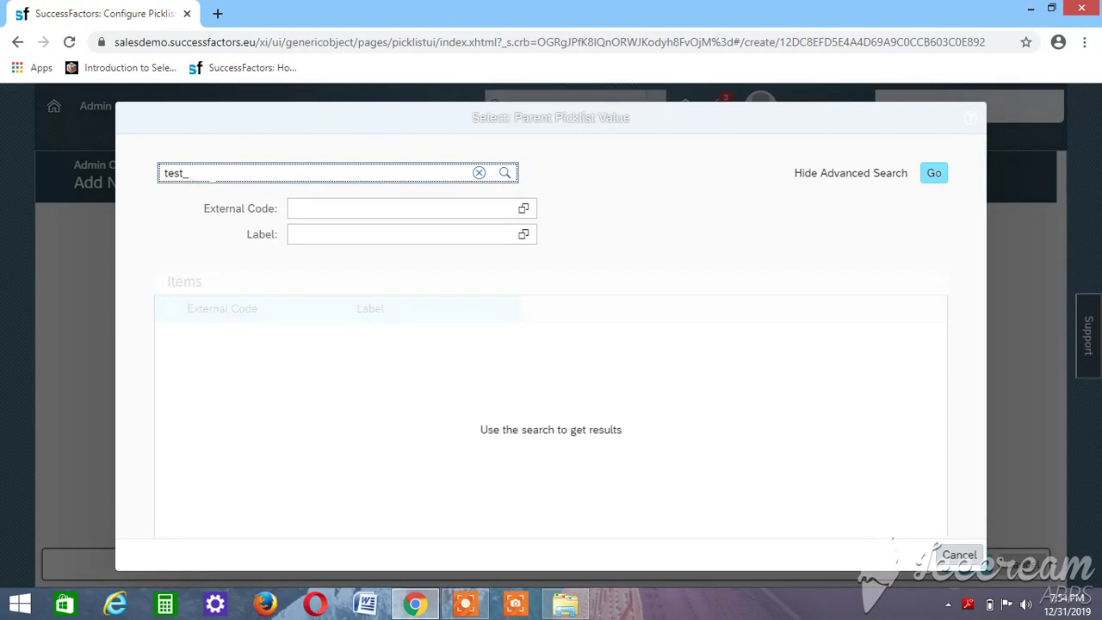
type("Ak_kar")
left_click(504, 172)
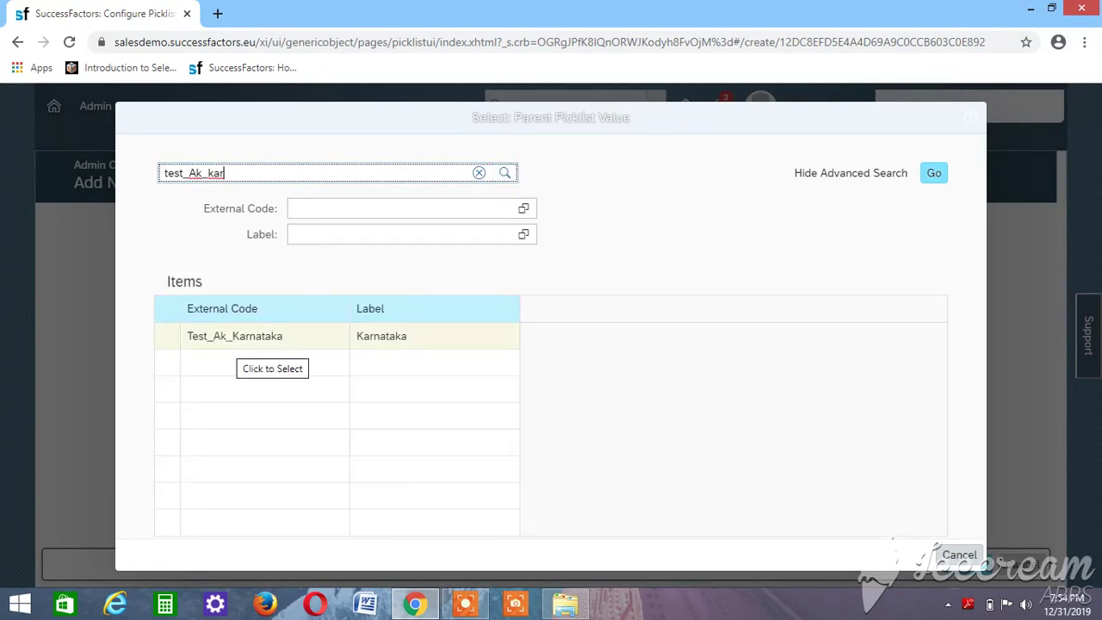
left_click(262, 335)
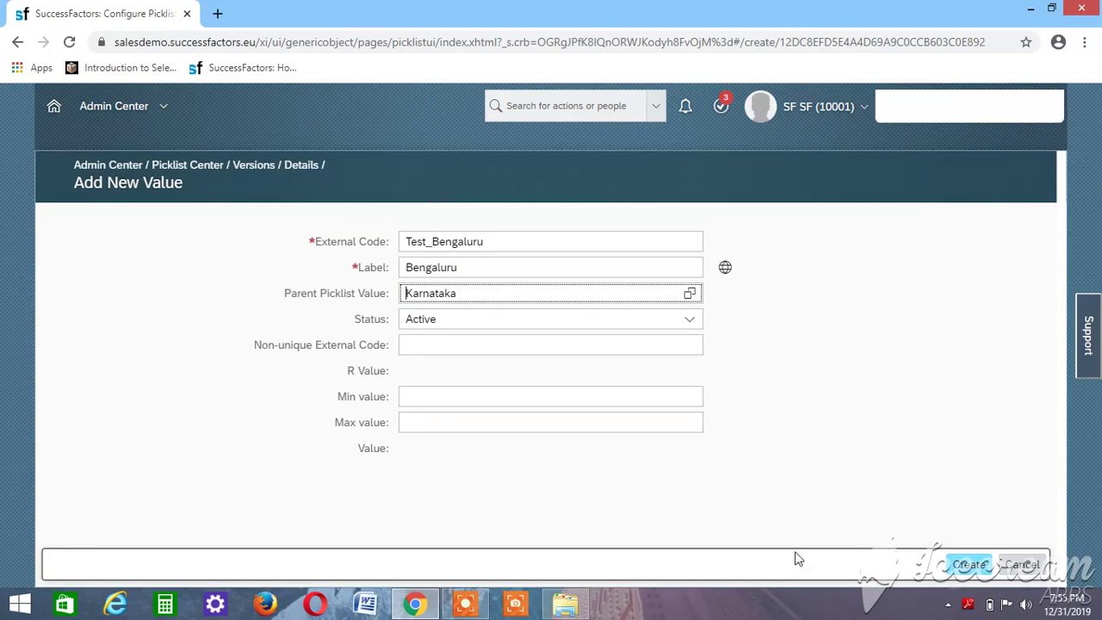
left_click(962, 571)
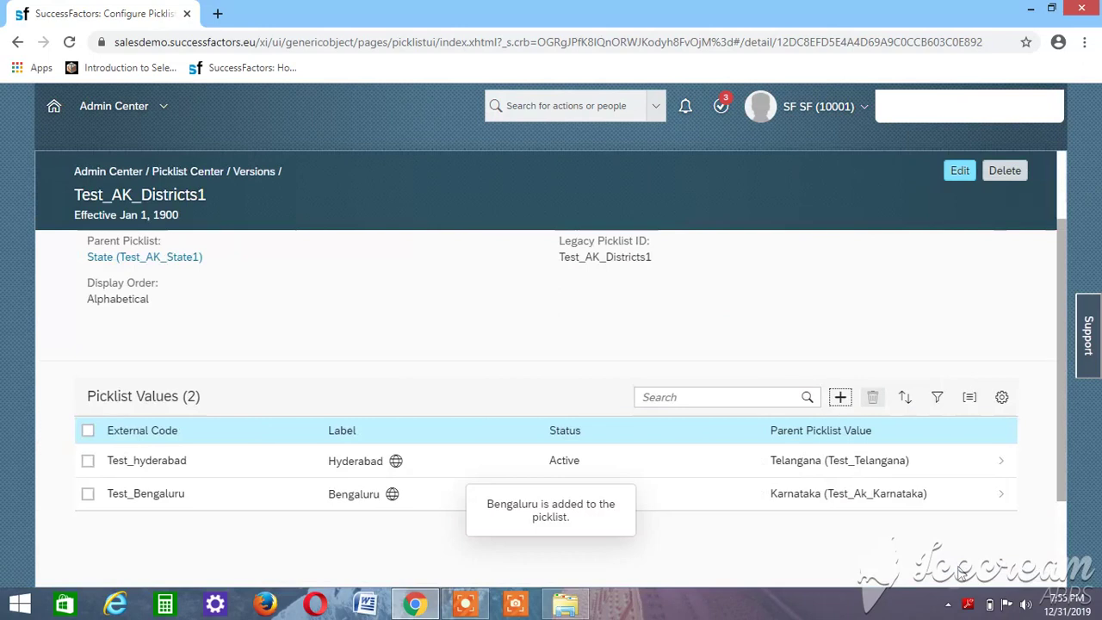
Start another value in the Districts picklist with external code test_Mumbai and label Mumbai.
left_click(840, 397)
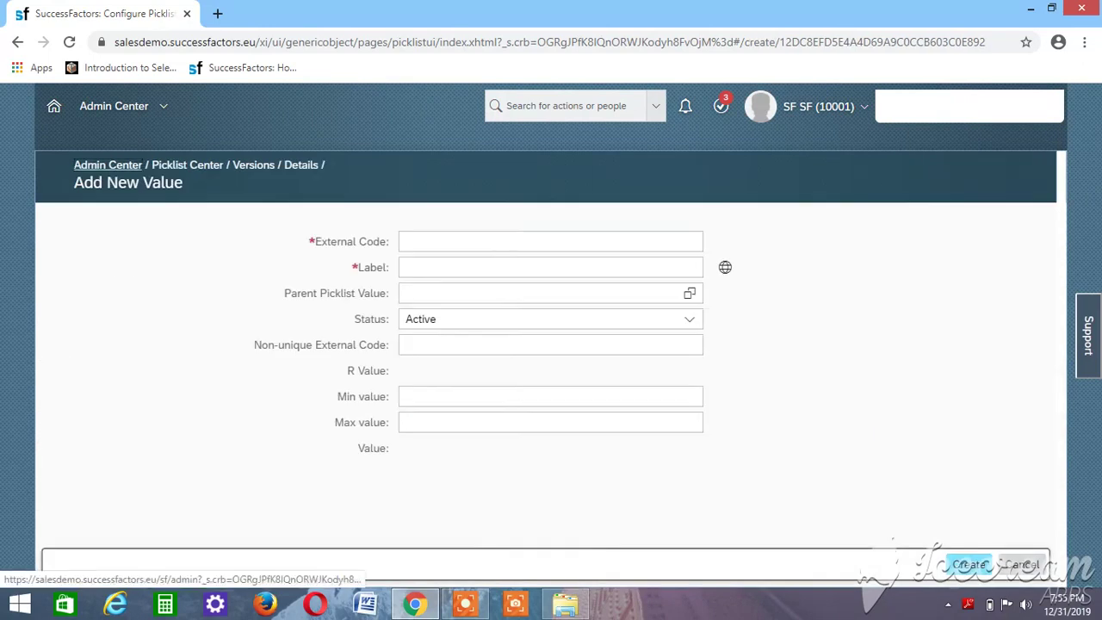
left_click(625, 242)
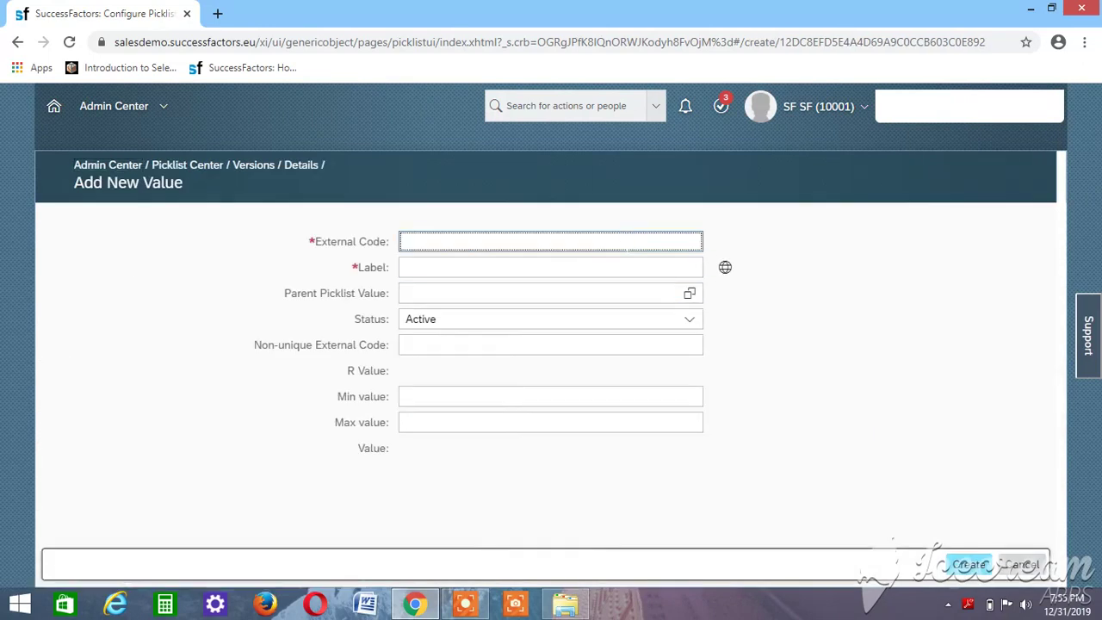
type("test_Mumbai")
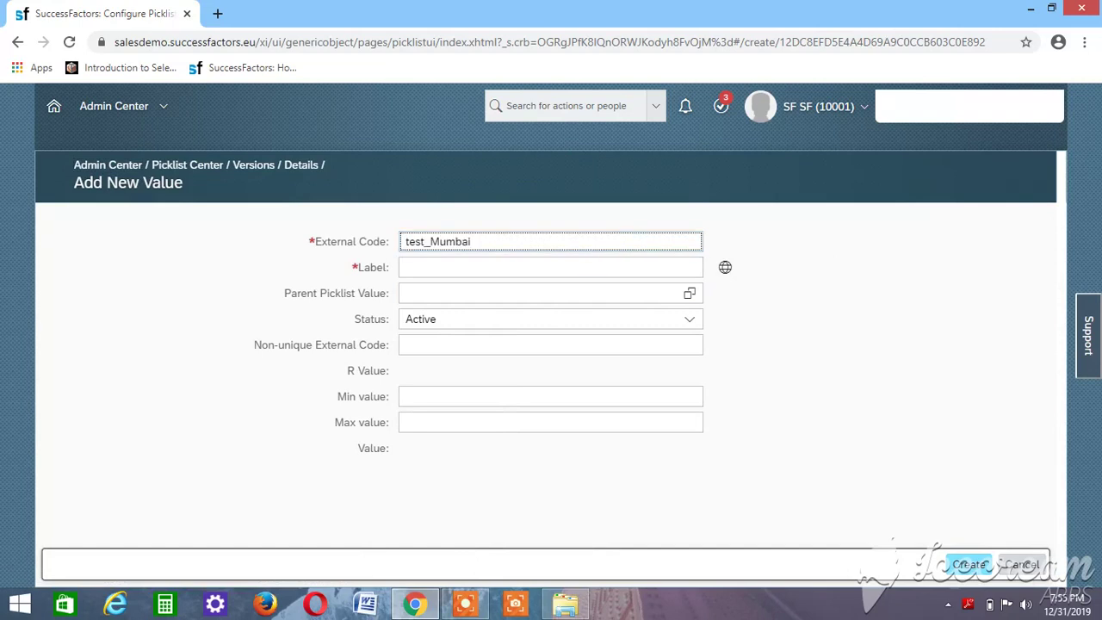
left_click(524, 260)
type("Mumbai")
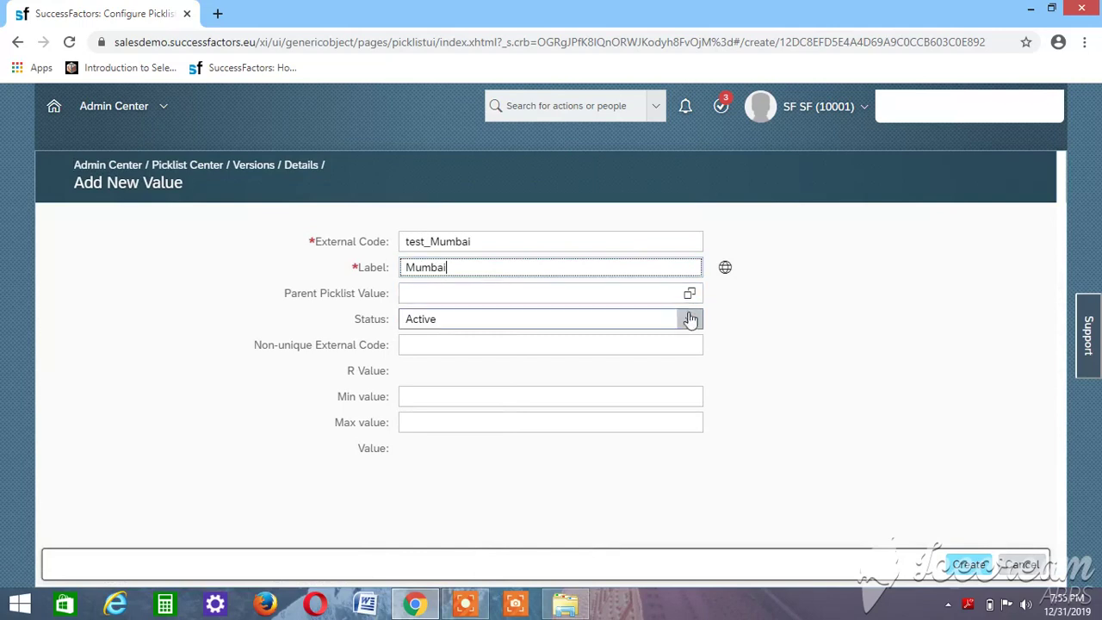
Search for Test_maha, assign Maharastra as Mumbai's parent picklist value, and create the value.
left_click(689, 294)
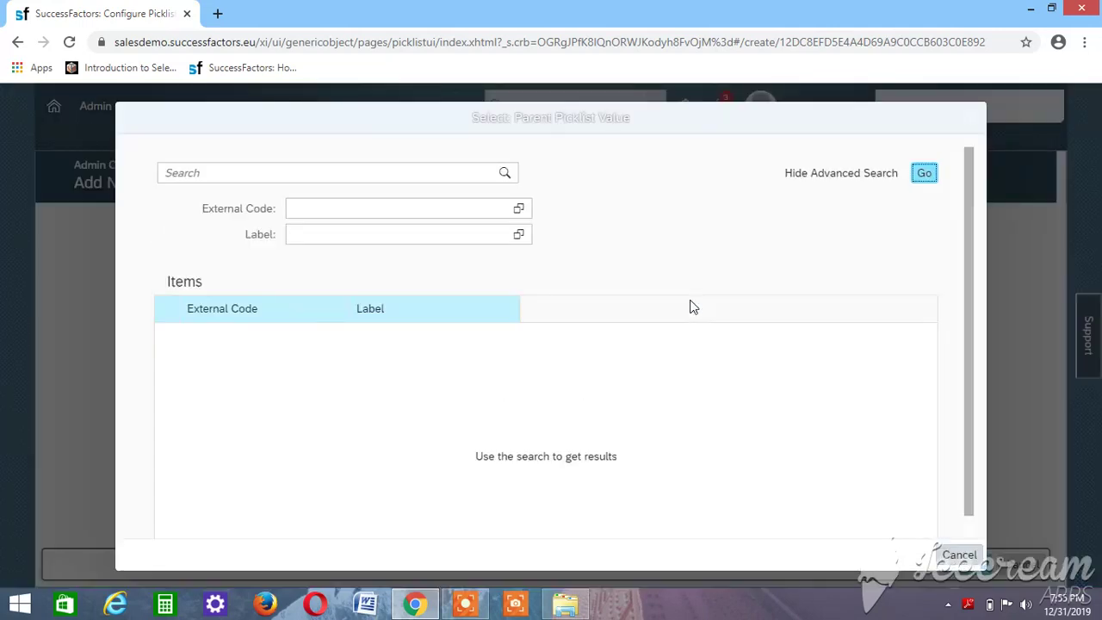
left_click(354, 172)
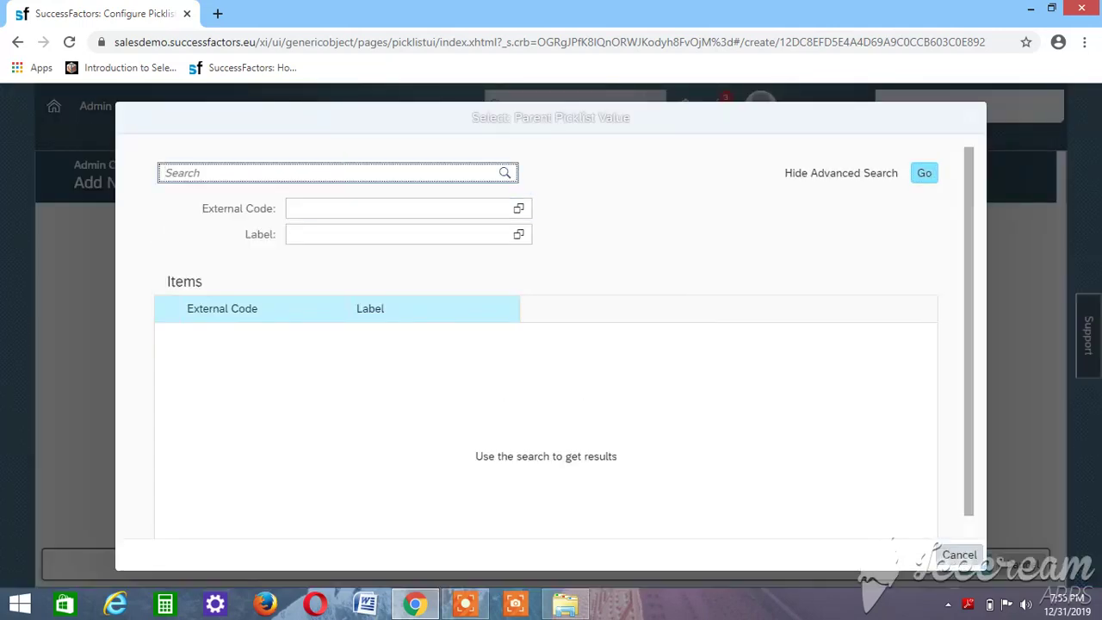
type("Test_")
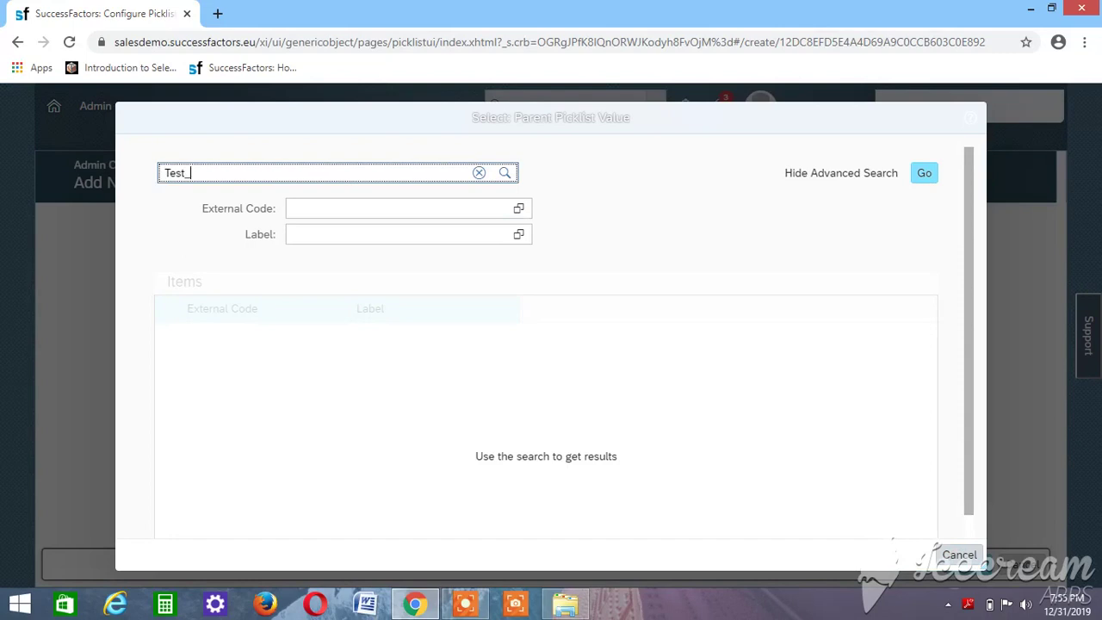
type("maha")
left_click(279, 333)
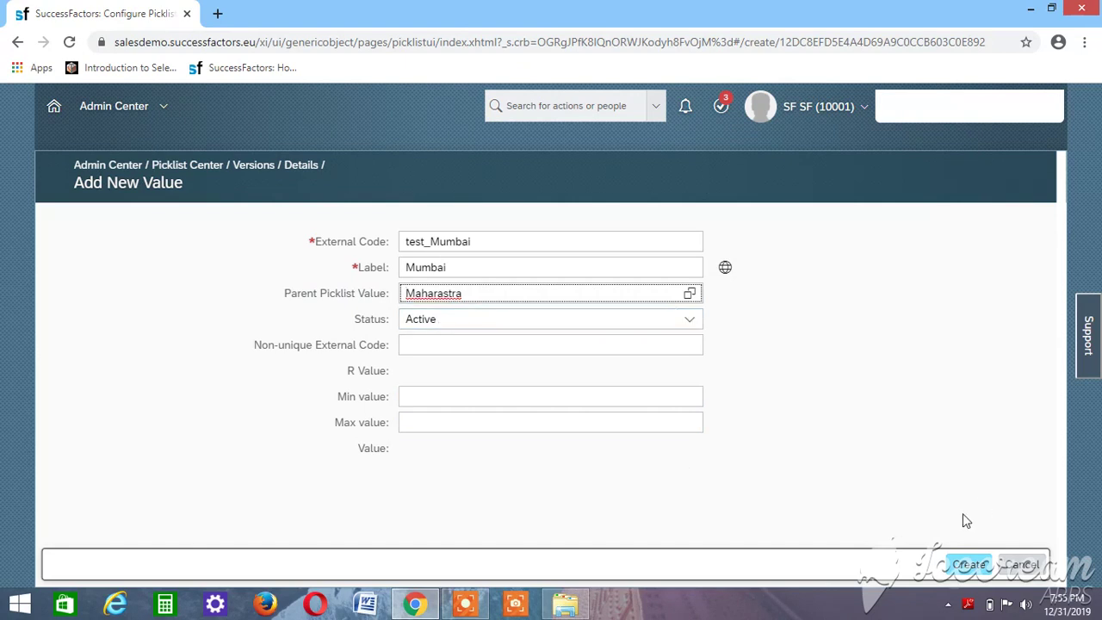
left_click(966, 568)
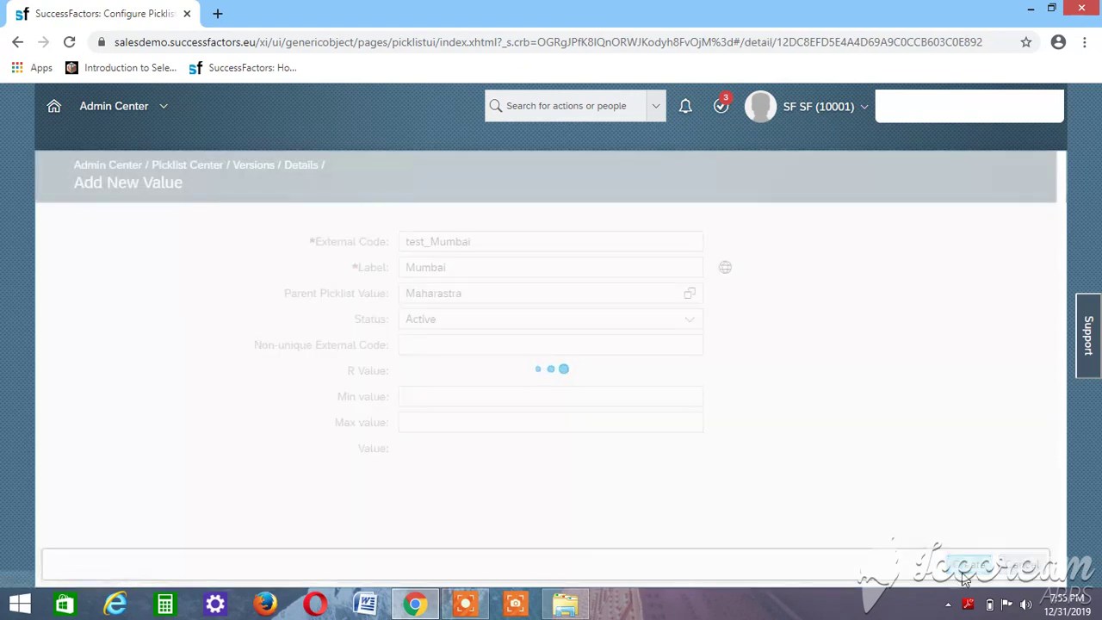